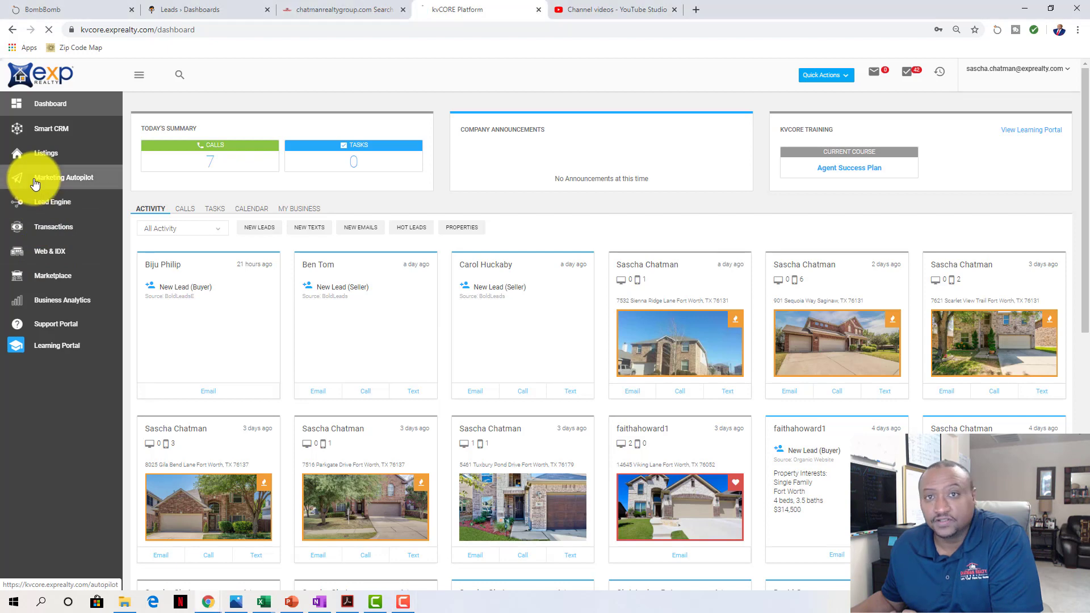
Go to Marketing Autopilot > Smart Campaigns > Templates and add a new Email Template.
click(35, 181)
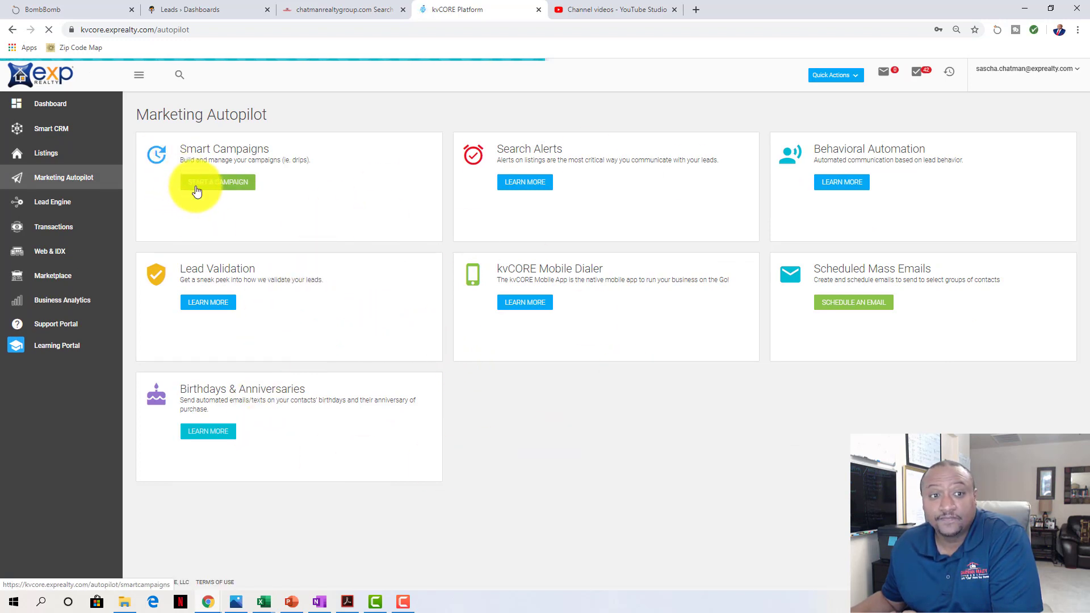
click(197, 189)
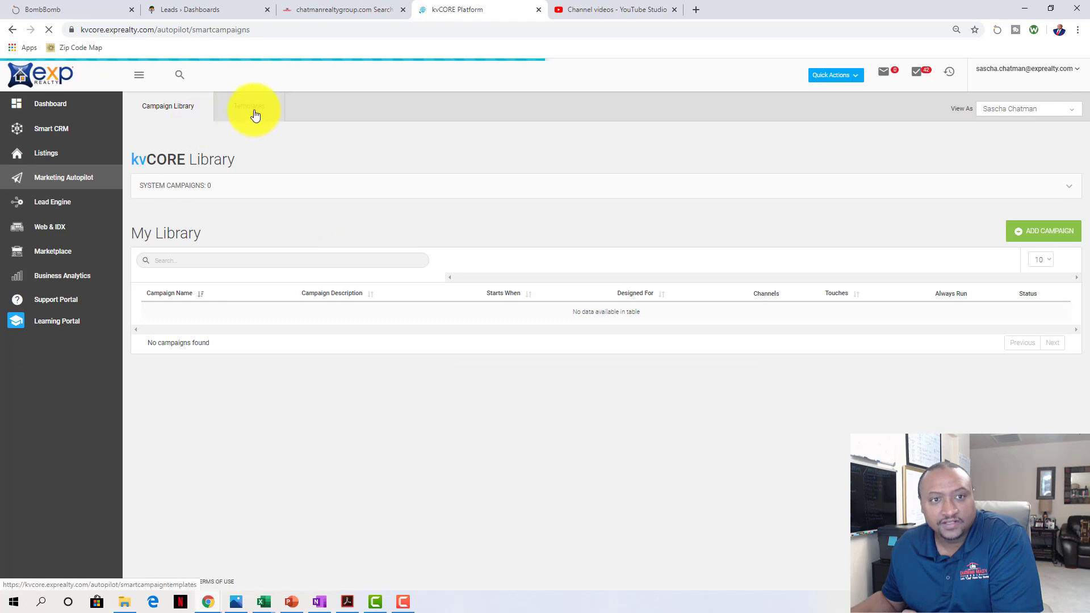
click(254, 113)
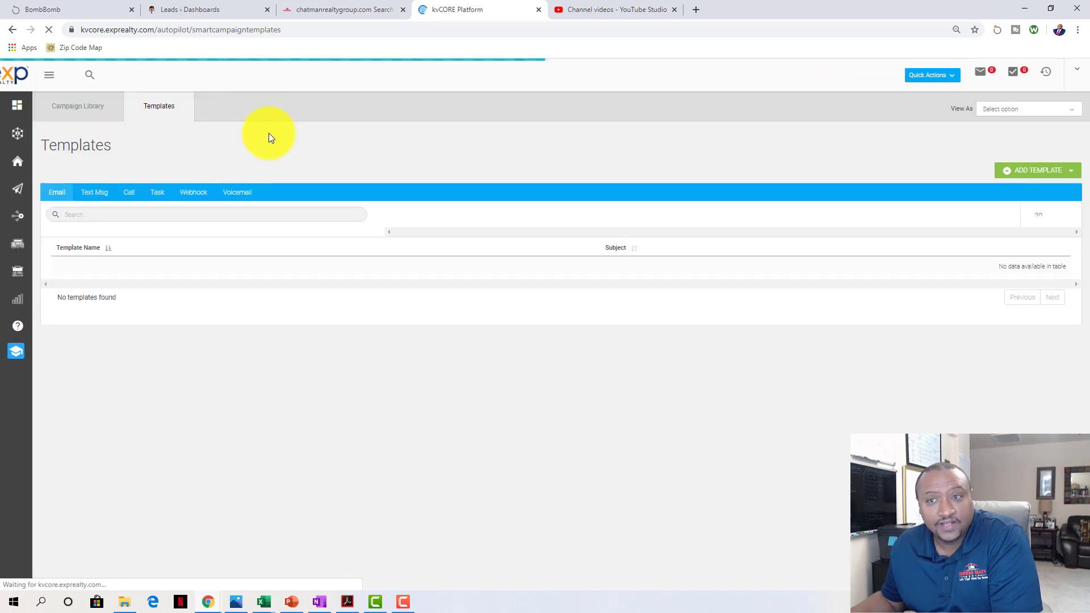
click(1044, 170)
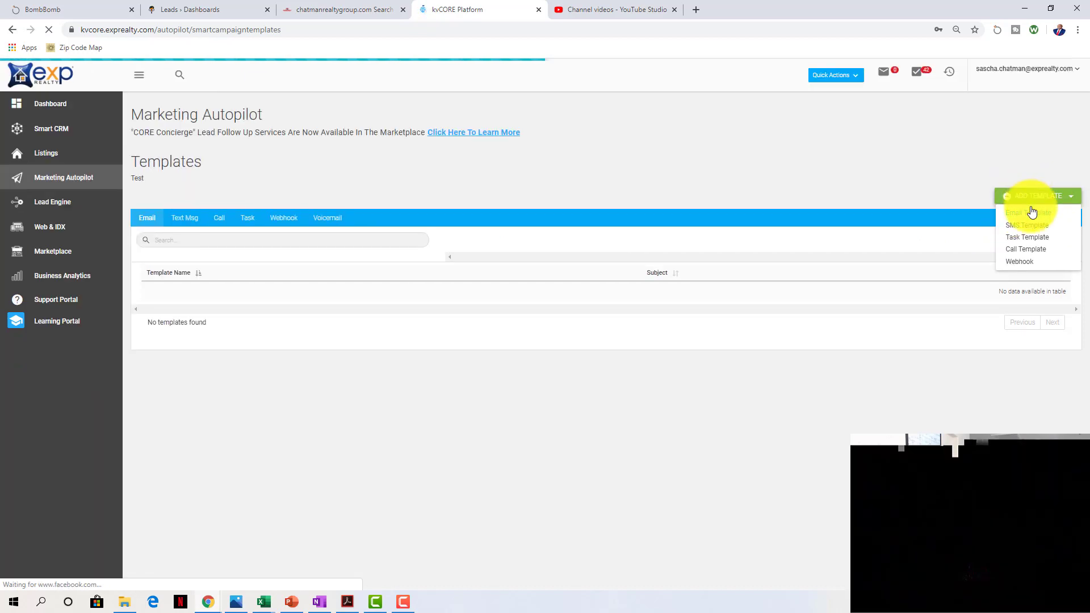
click(1030, 214)
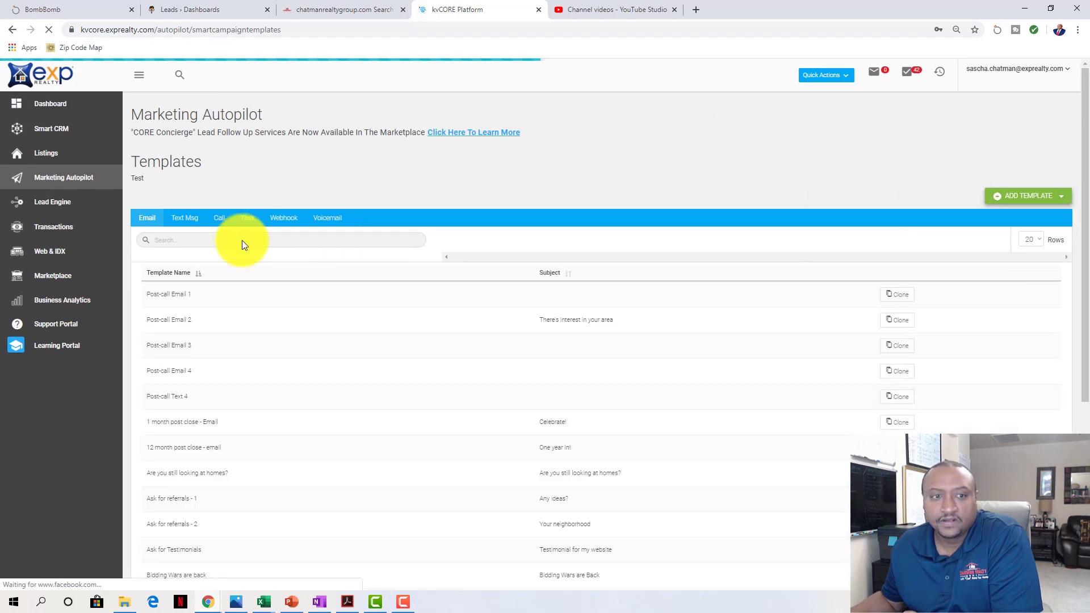
click(1025, 199)
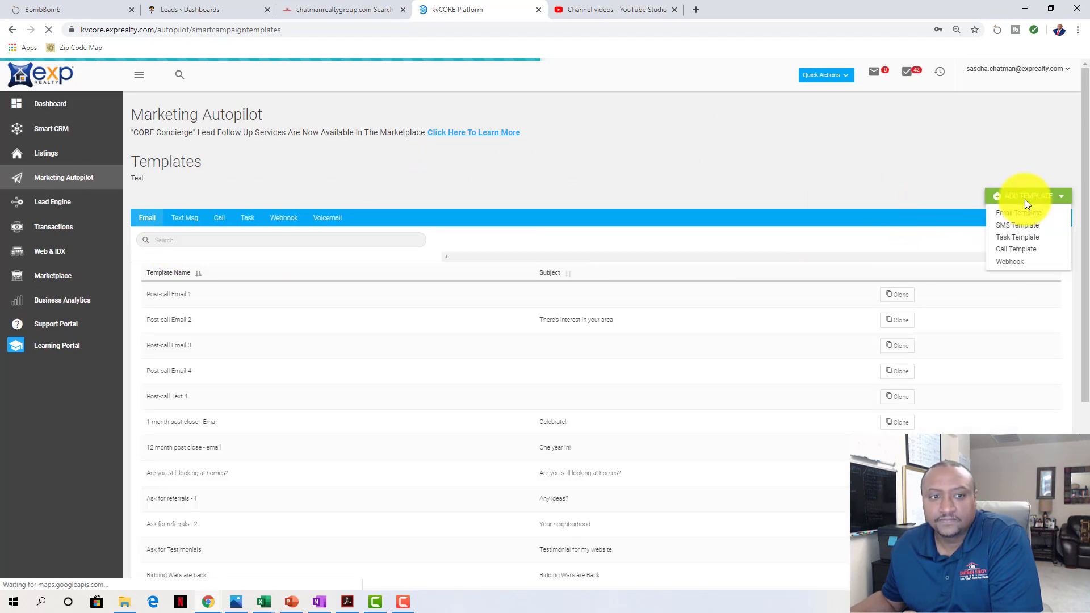
Turn on Include Signature and switch the template to the Advanced drag-and-drop editor.
click(1019, 215)
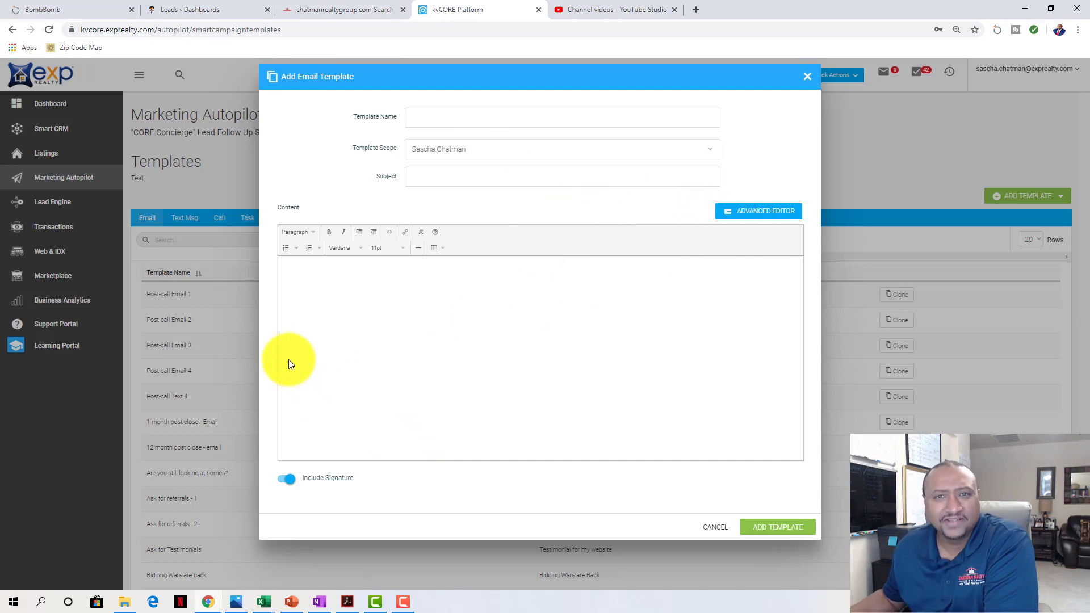
click(748, 216)
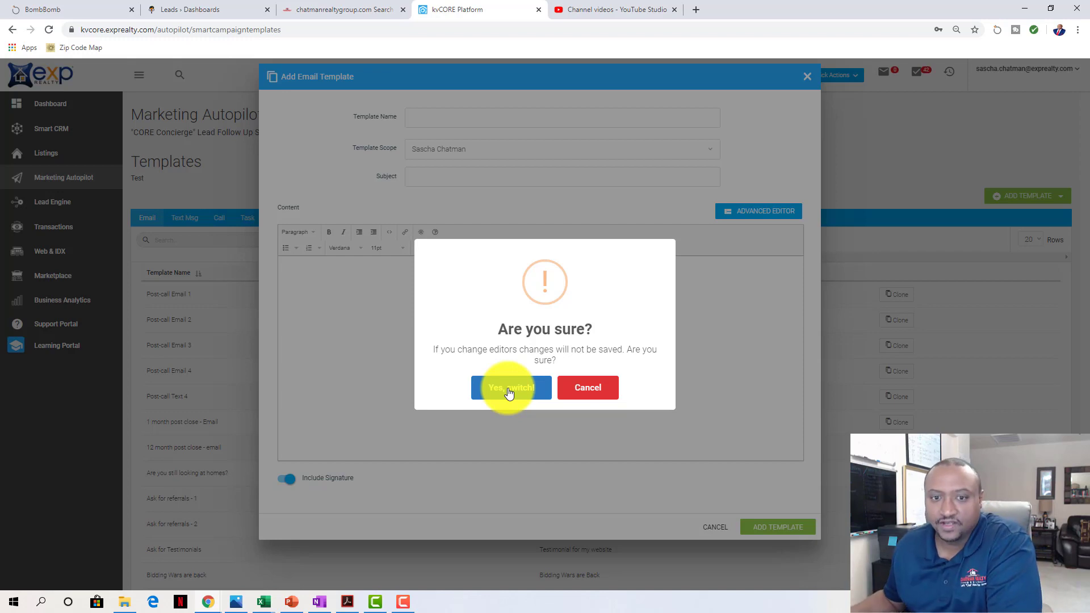
click(508, 393)
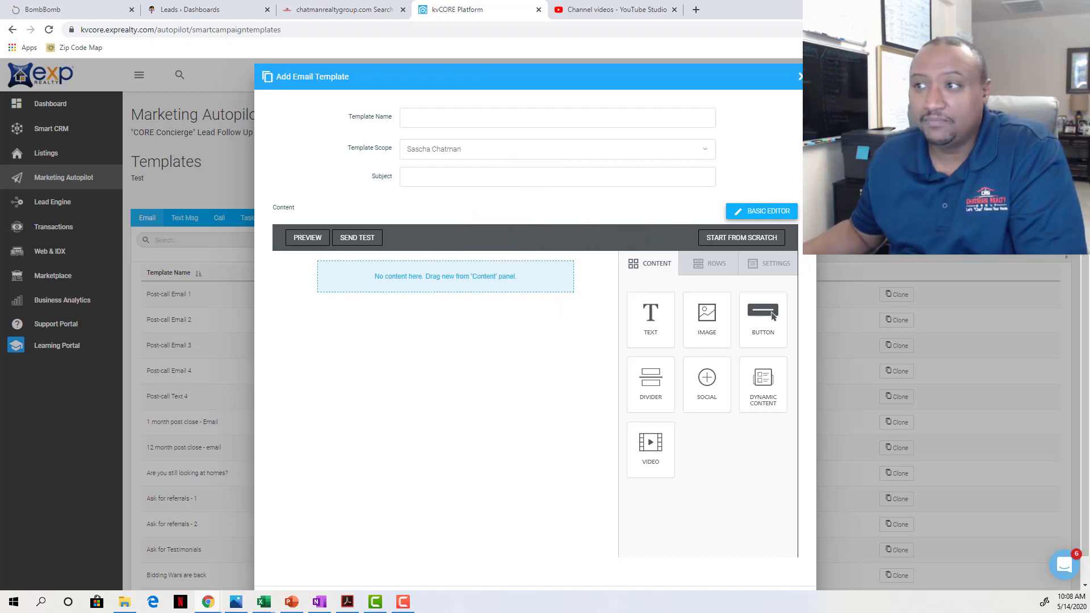
Scroll through the Chatman Realty BombBomb email to review its header, video and footer layout.
click(77, 7)
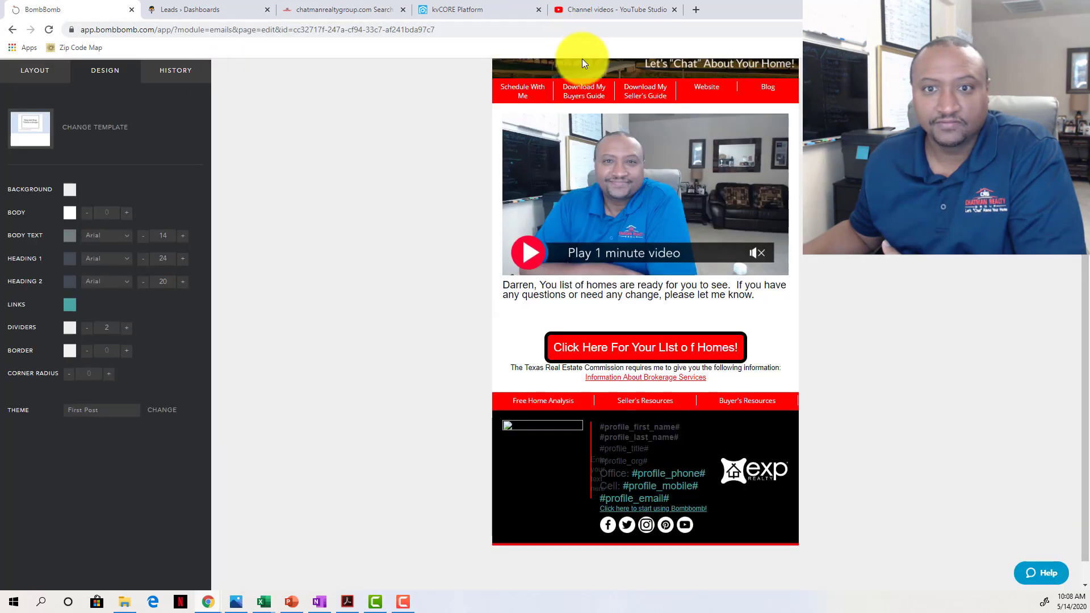
scroll(754, 267, up, 3)
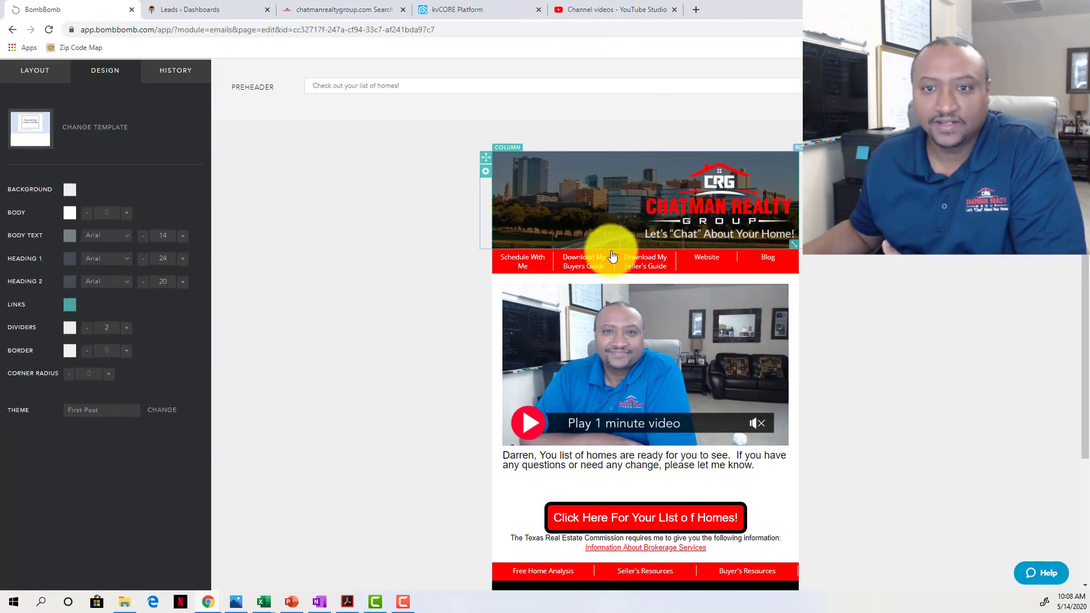
scroll(565, 369, down, 2)
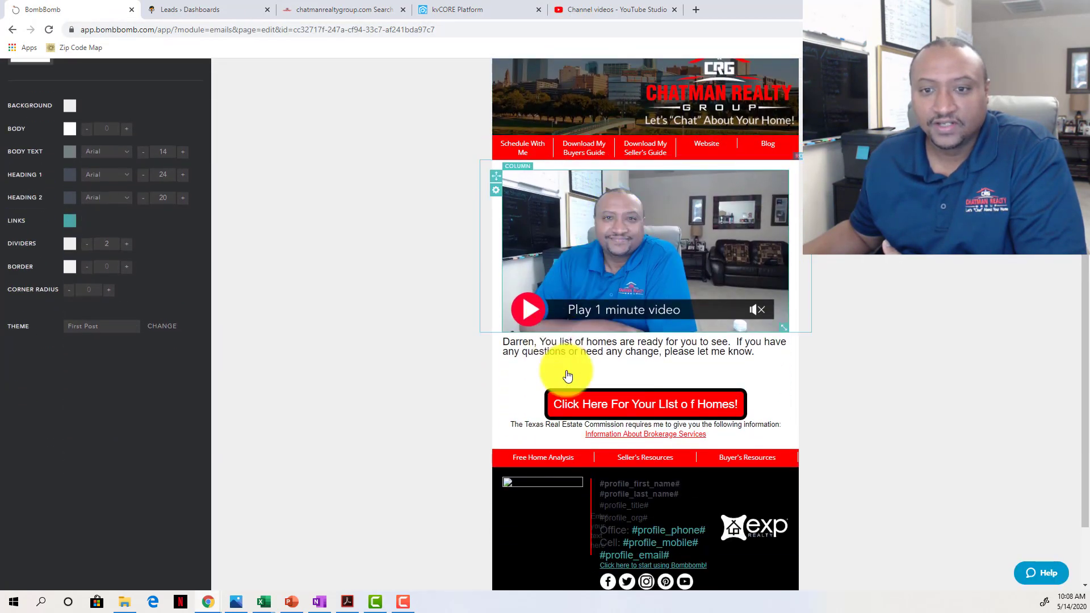
scroll(624, 397, down, 1)
scroll(518, 285, up, 2)
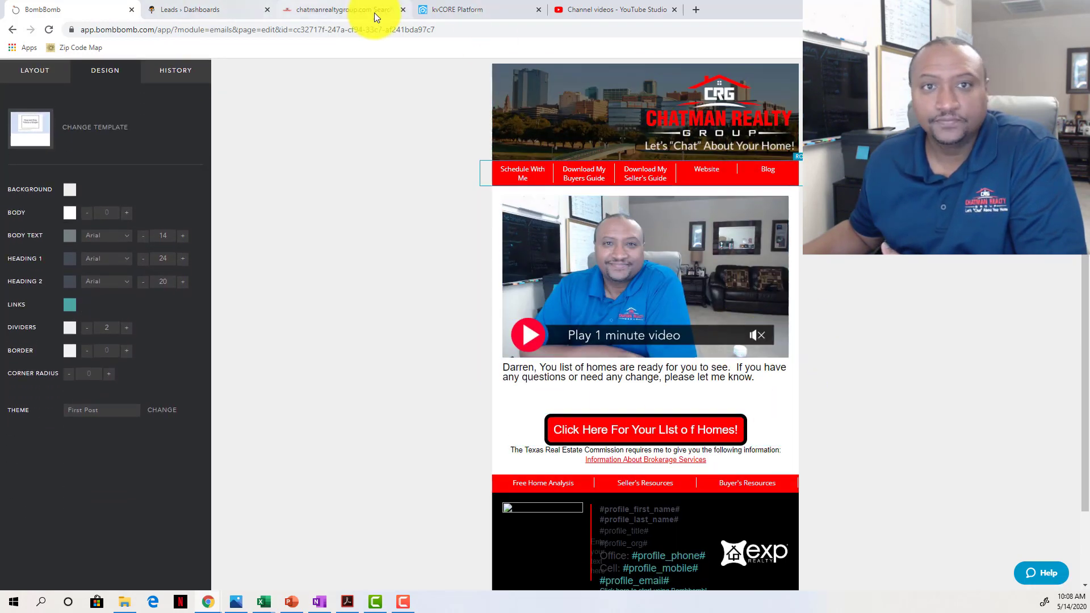
Add an Image block at the top and insert the Chatman Realty banner from the file manager.
click(438, 13)
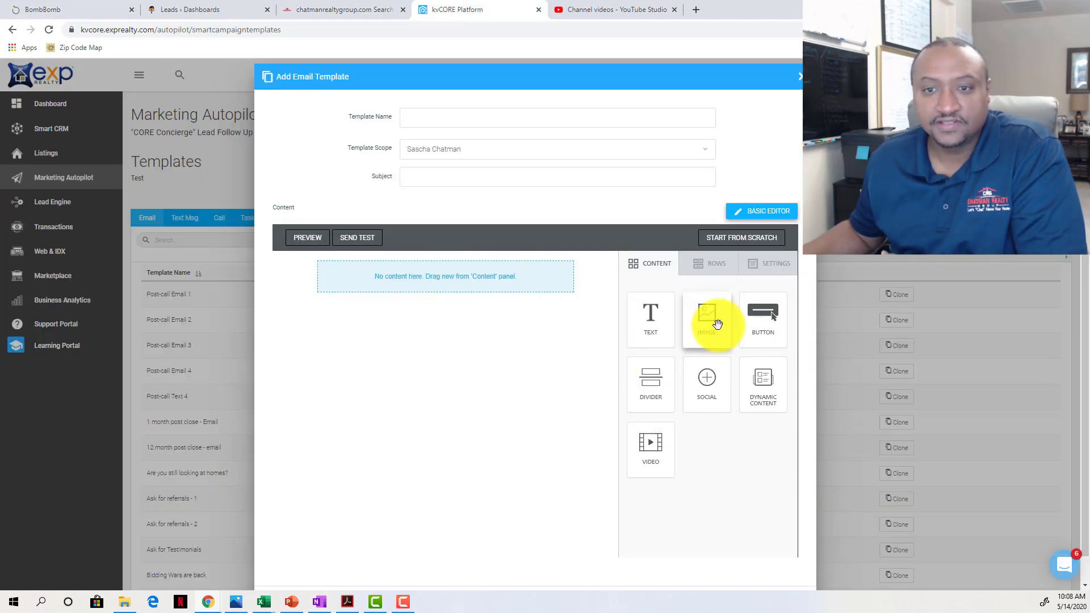
drag(718, 324, 433, 316)
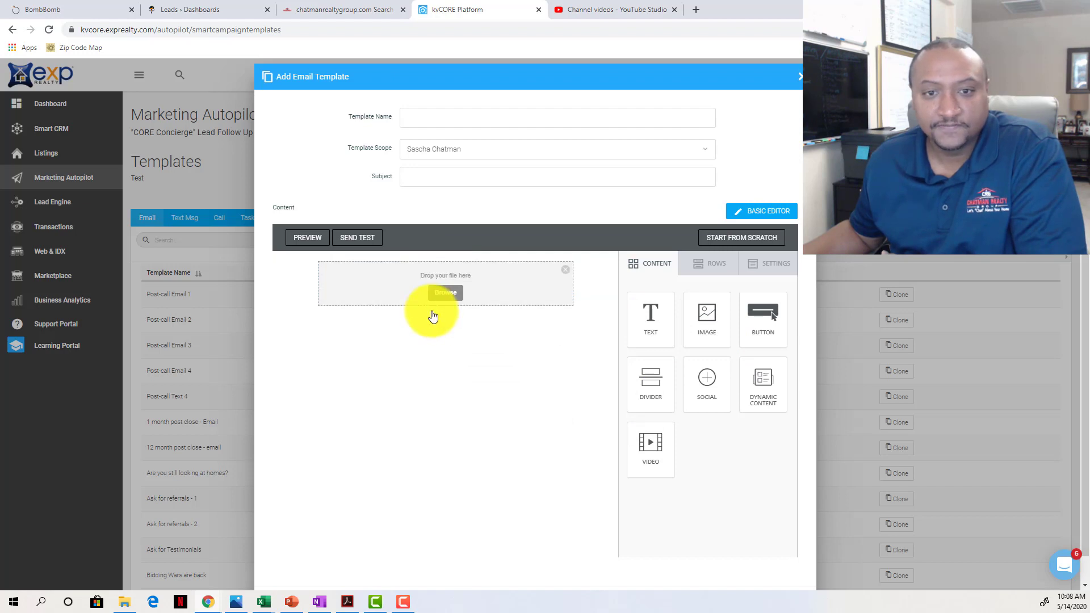
scroll(710, 465, down, 1)
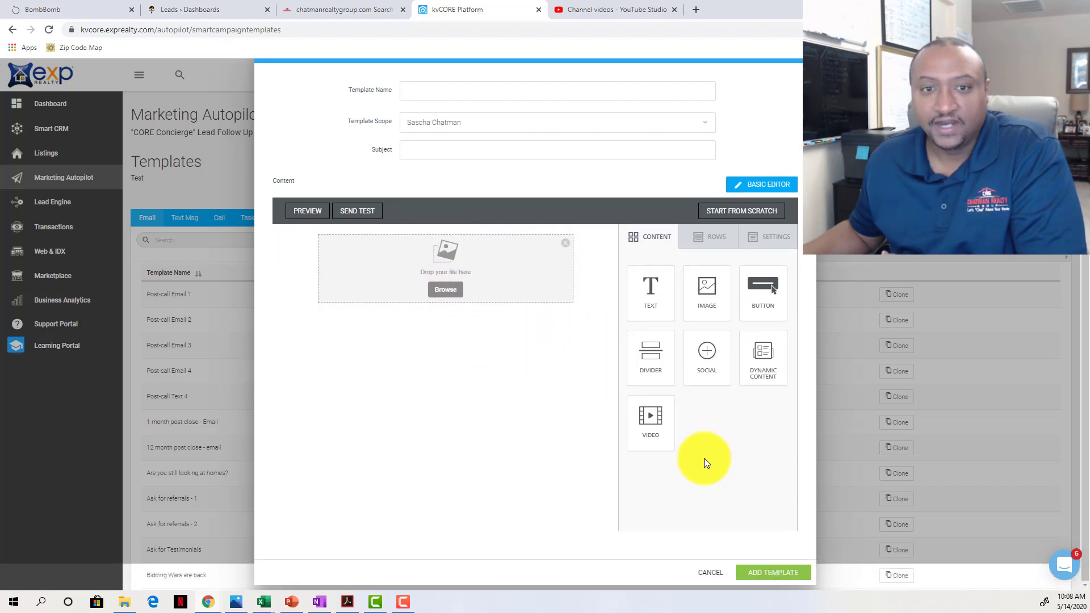
click(445, 292)
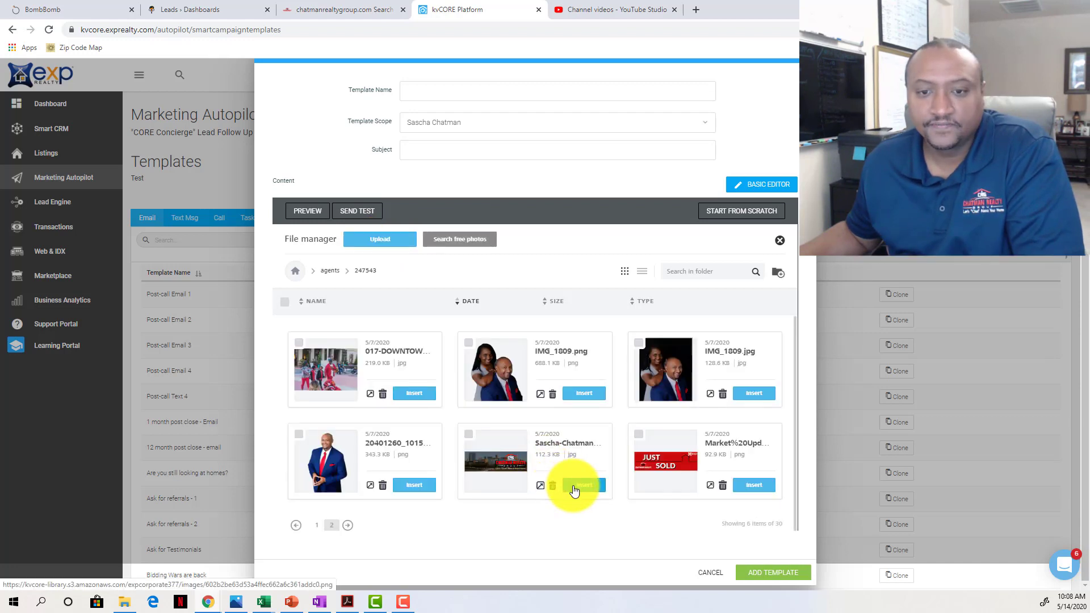
click(573, 488)
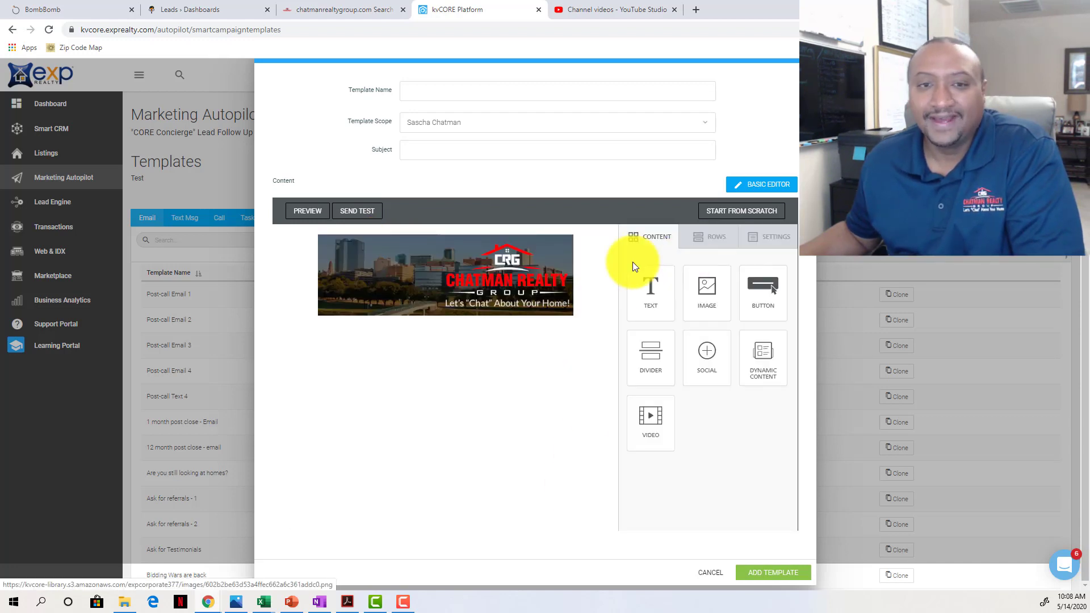
click(430, 282)
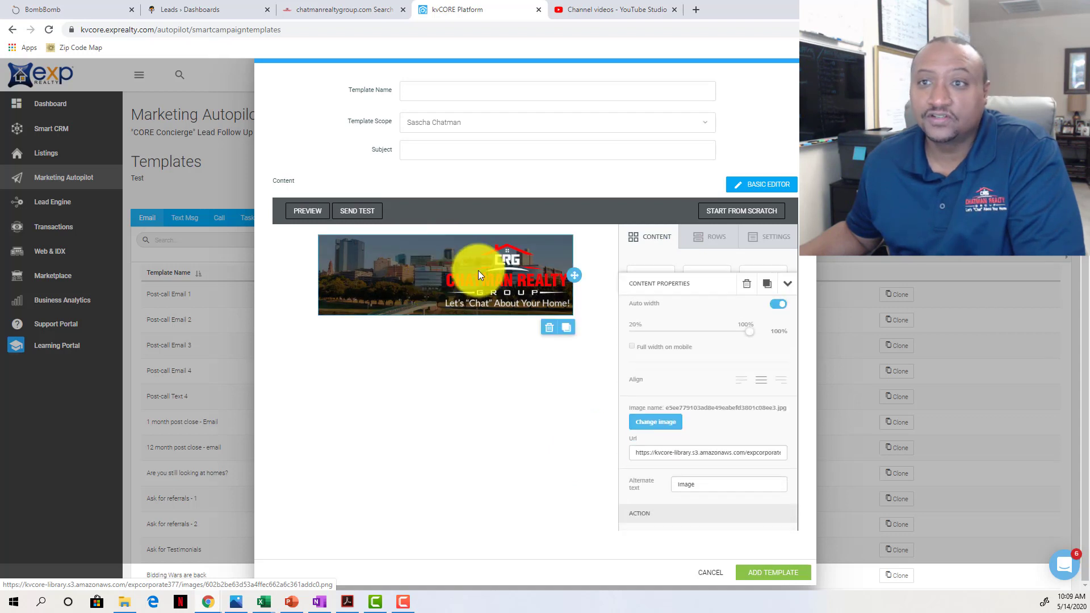
click(699, 10)
click(165, 30)
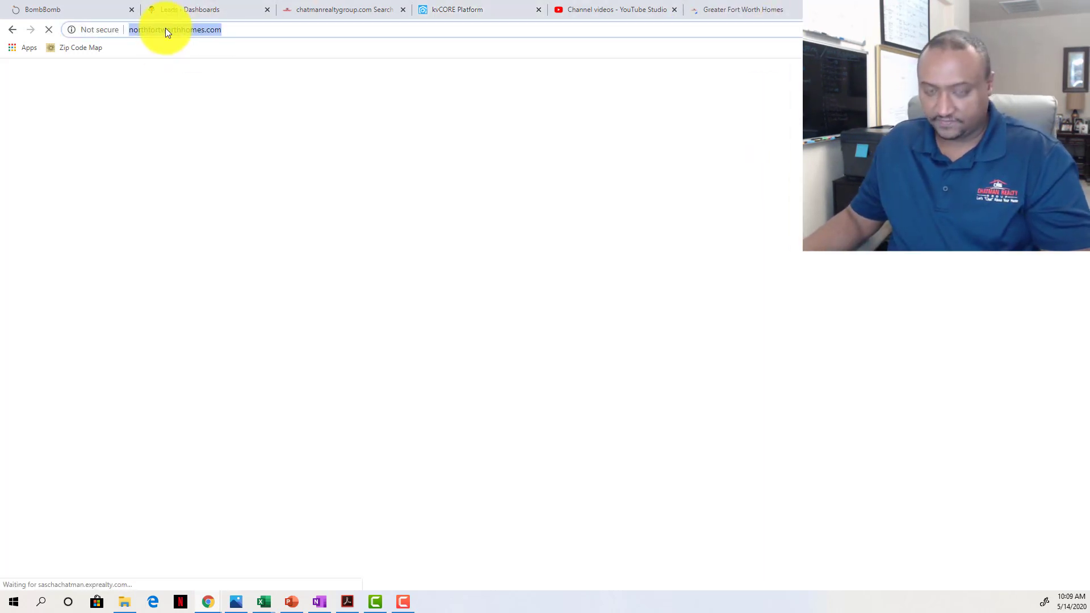
key(ctrl+c)
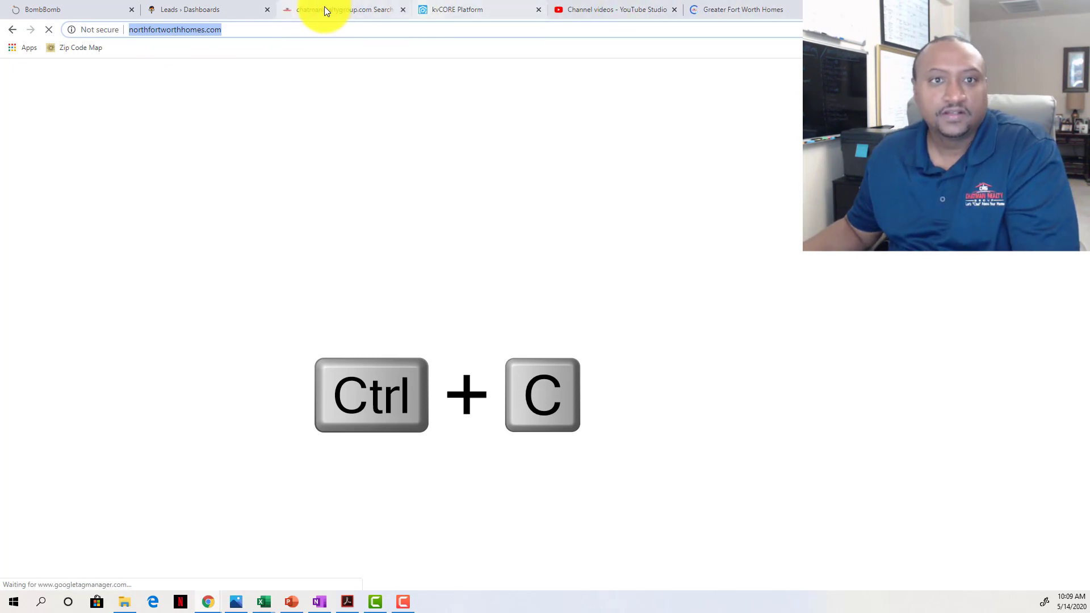
click(442, 10)
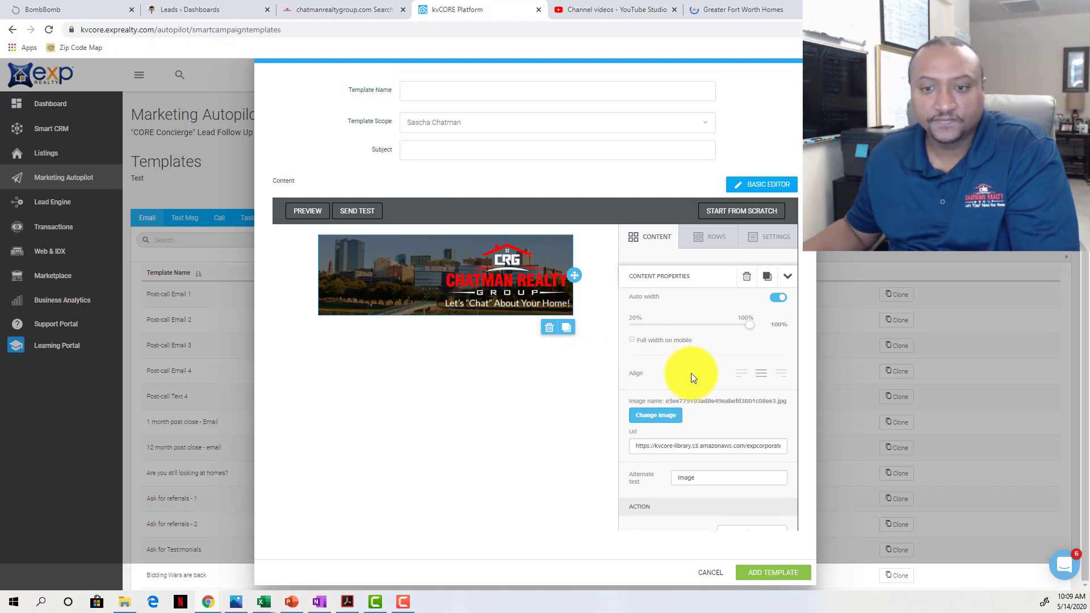
scroll(701, 421, down, 3)
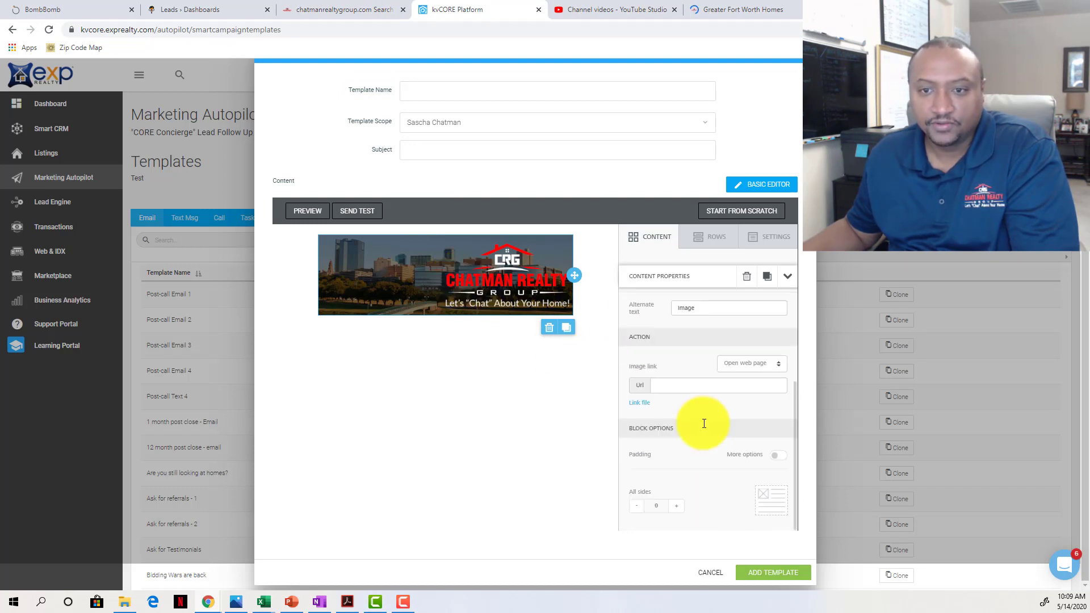
click(659, 388)
key(ctrl+v)
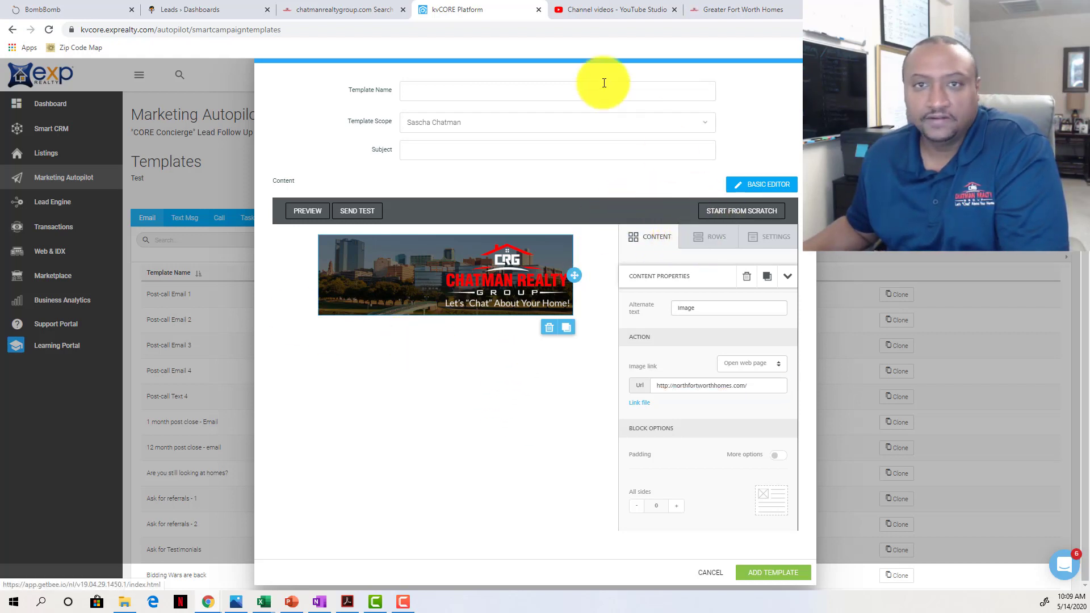
click(36, 5)
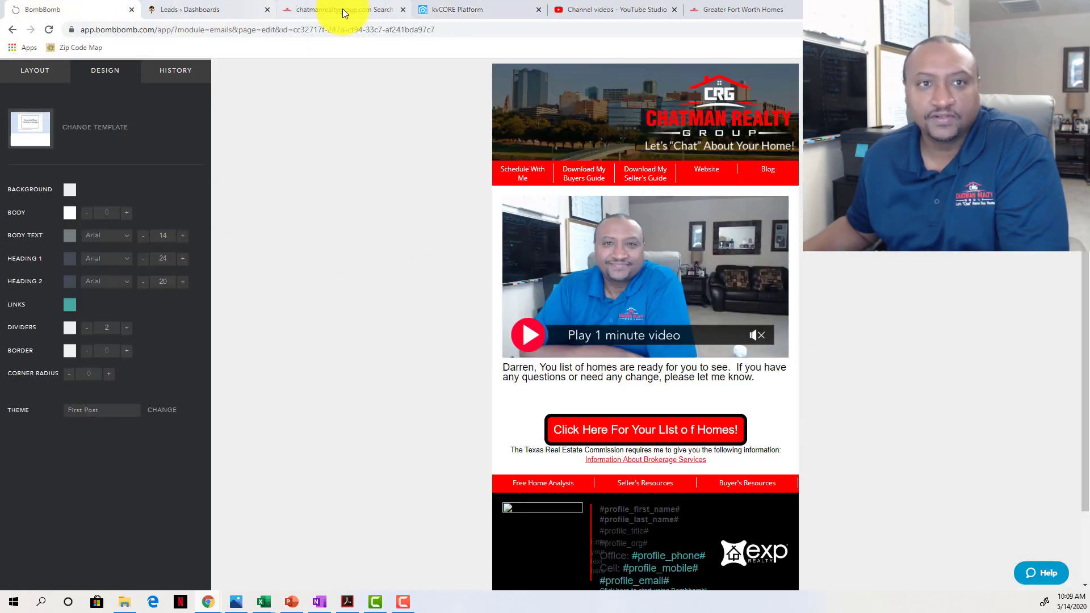
Add a two-column row below the Chatman Realty banner.
click(455, 10)
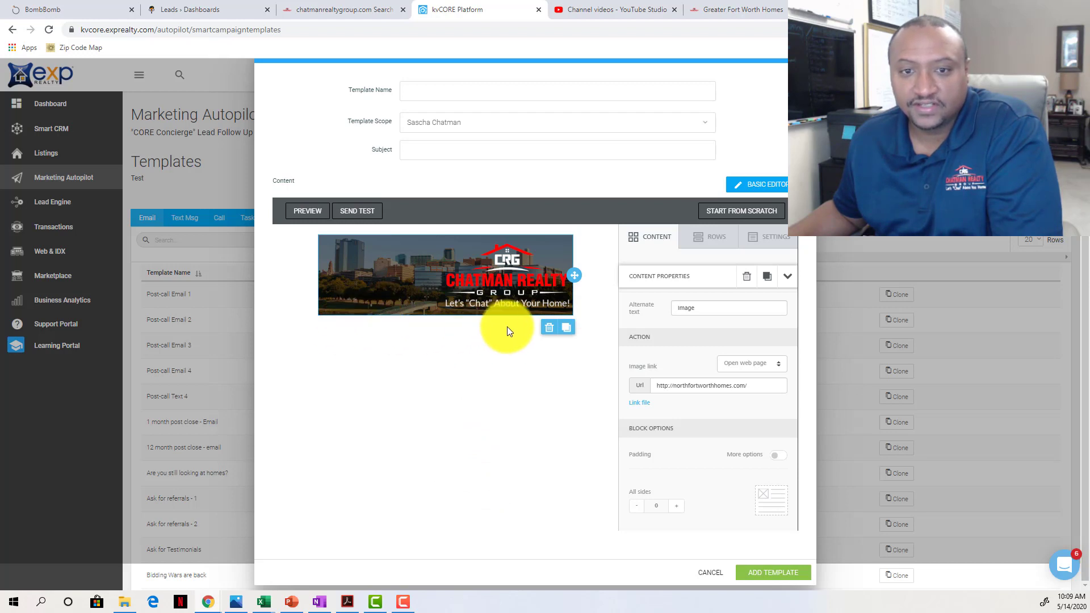
click(709, 238)
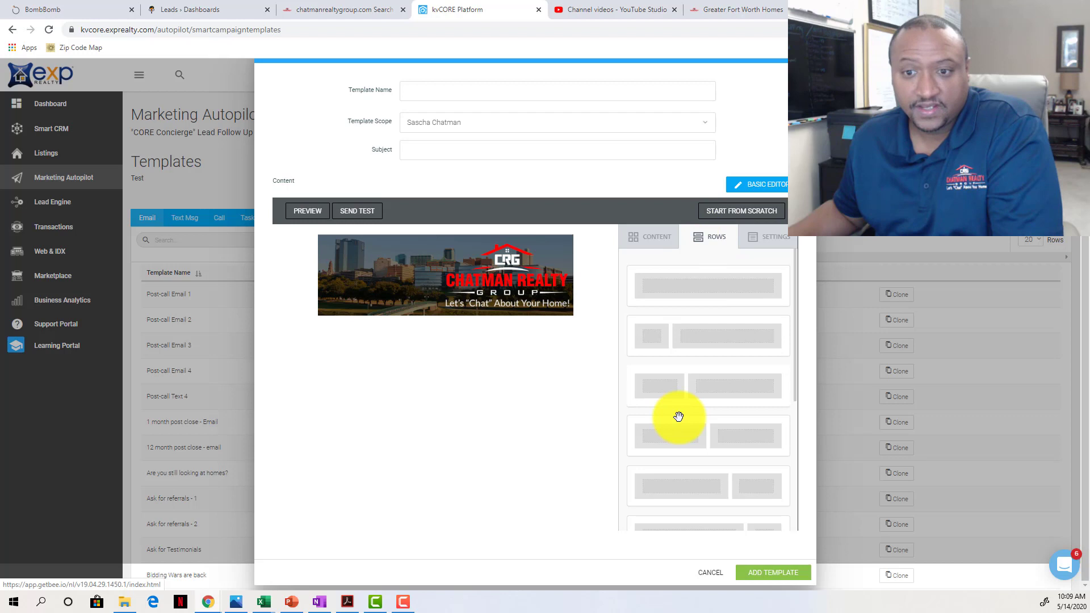
mouse_move(712, 441)
mouse_down()
mouse_move(393, 313)
mouse_move(377, 317)
mouse_up()
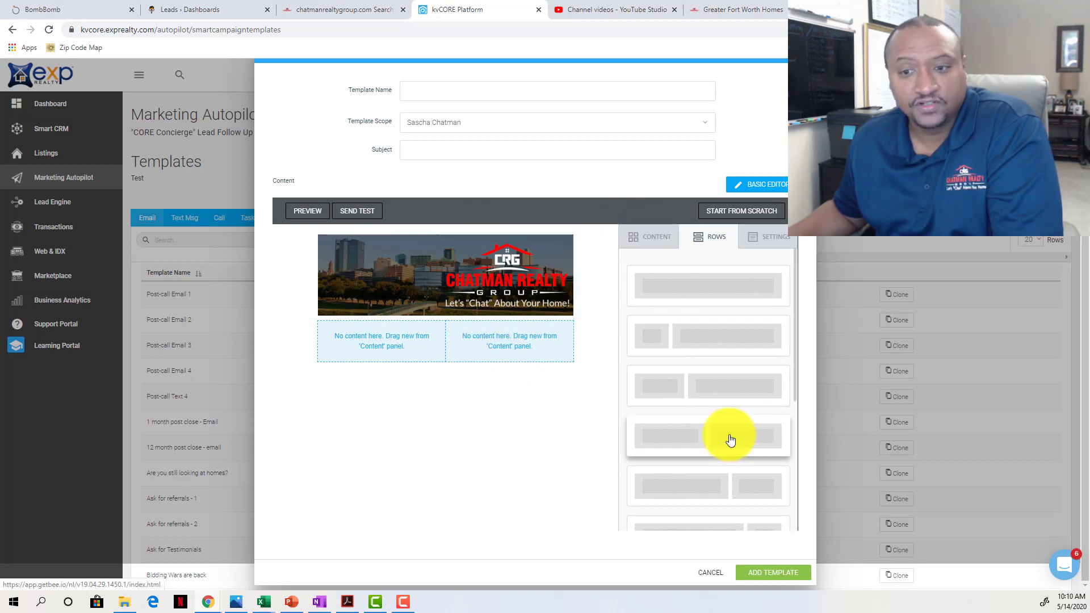
scroll(724, 427, down, 3)
scroll(721, 422, up, 5)
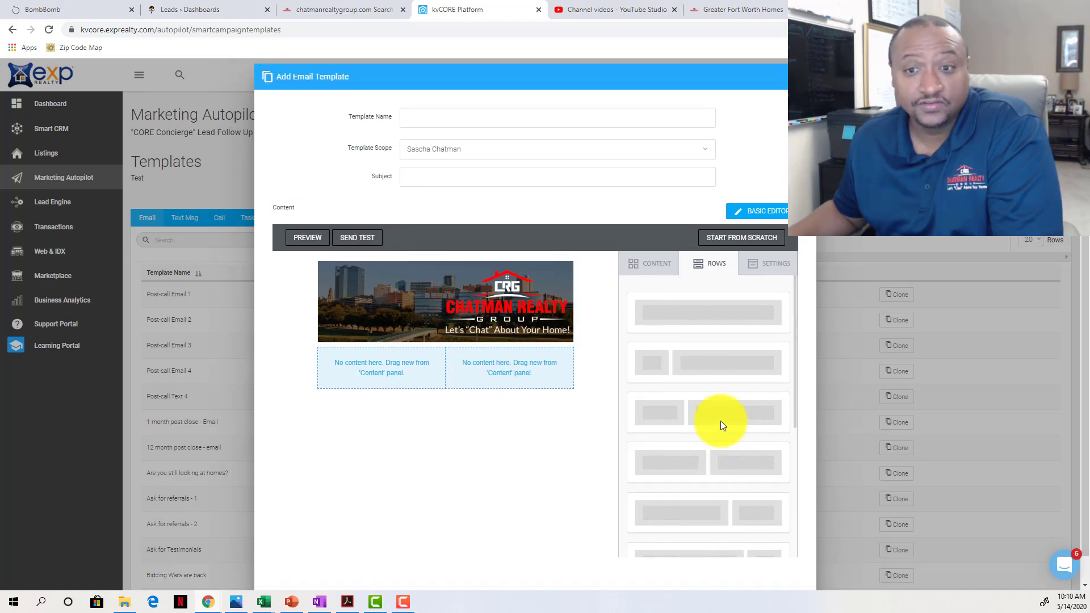
Drop a Button block into each of the two new columns.
click(634, 264)
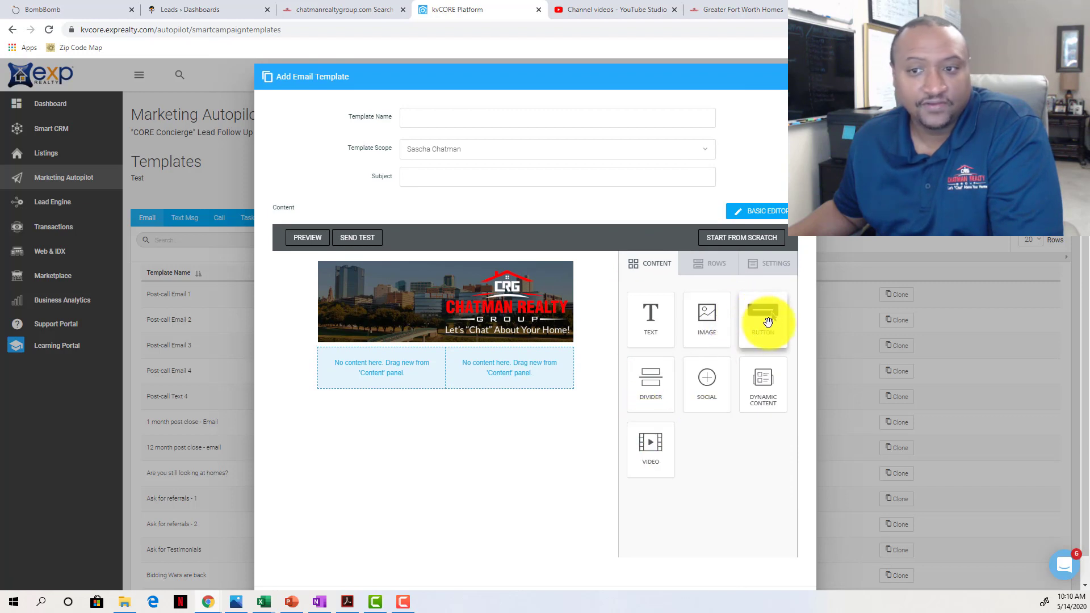
drag(767, 321, 353, 357)
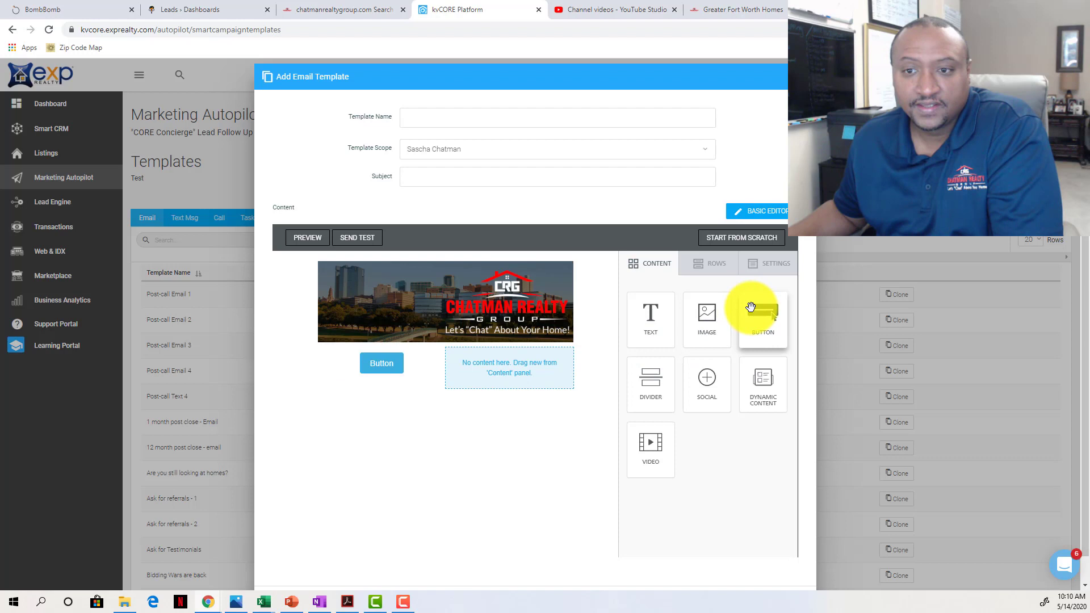
drag(750, 307, 490, 354)
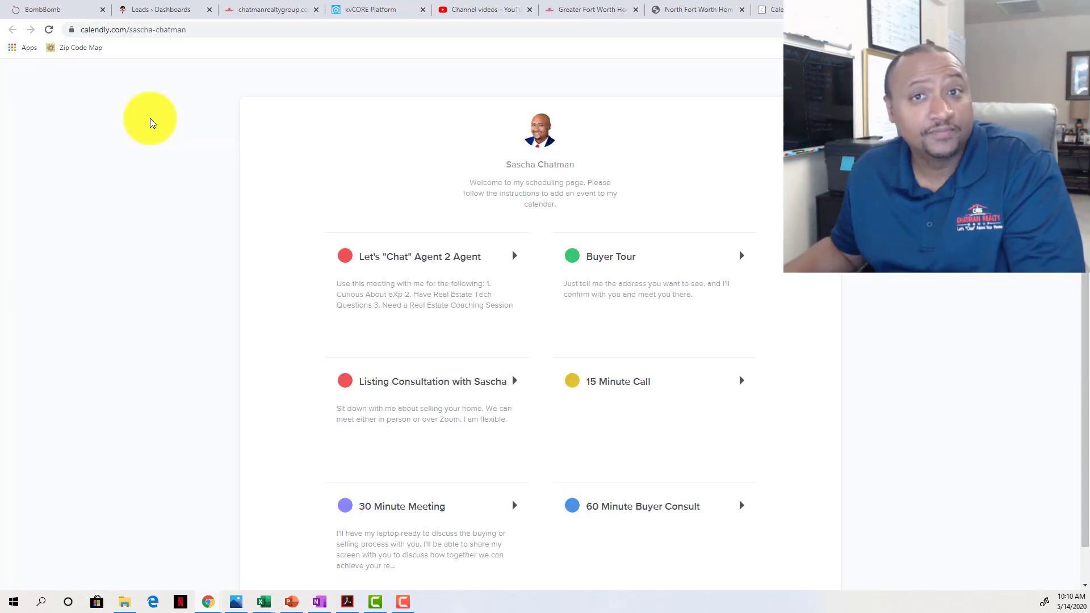
Copy the Calendly scheduling page address and paste it as the left button's Url.
click(133, 29)
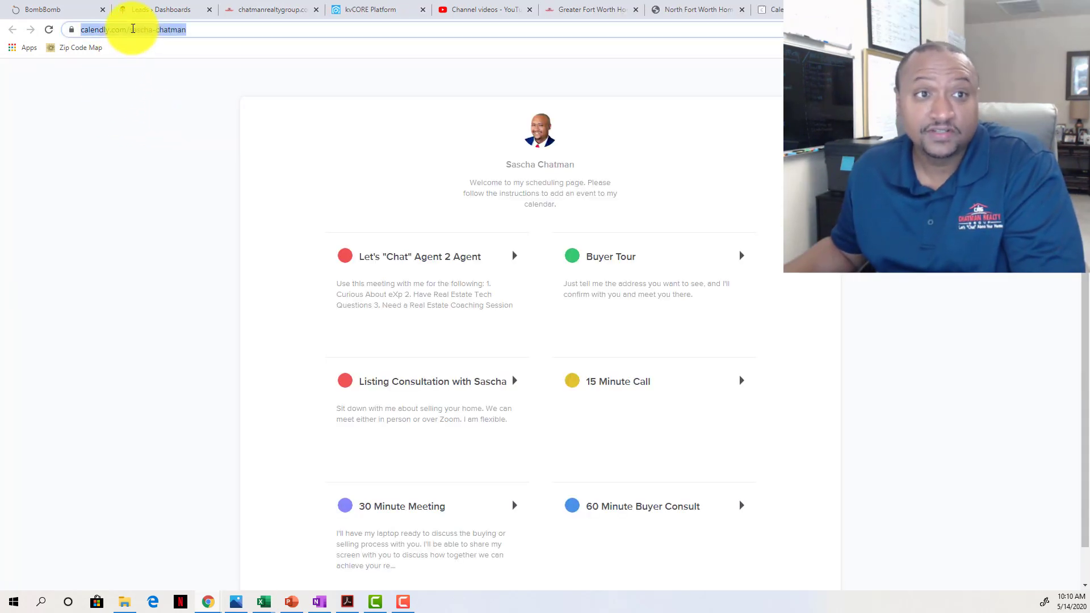
key(ctrl+c)
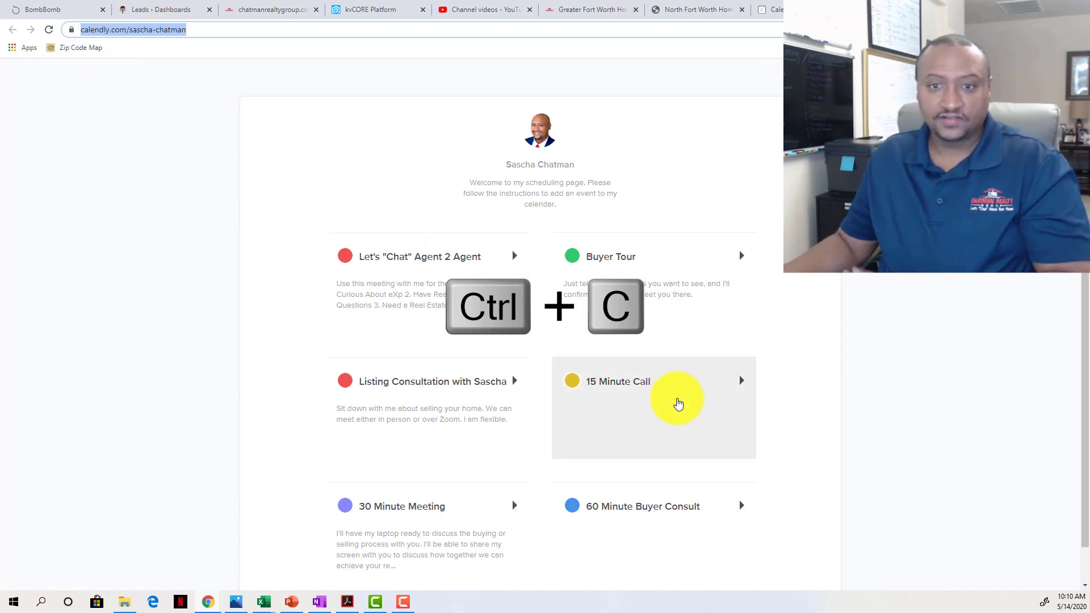
scroll(638, 369, down, 1)
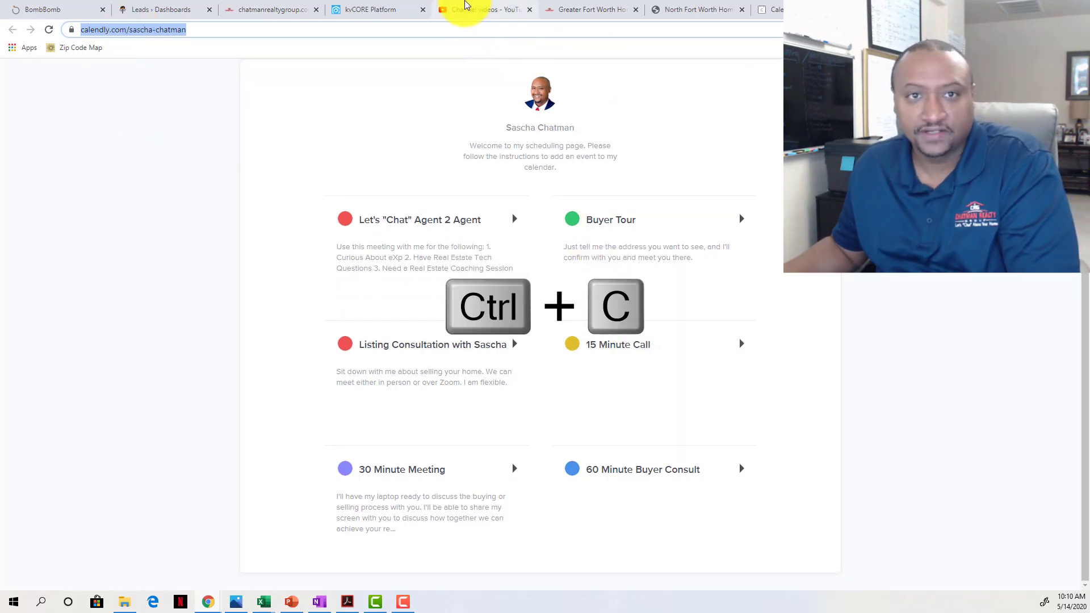
click(399, 14)
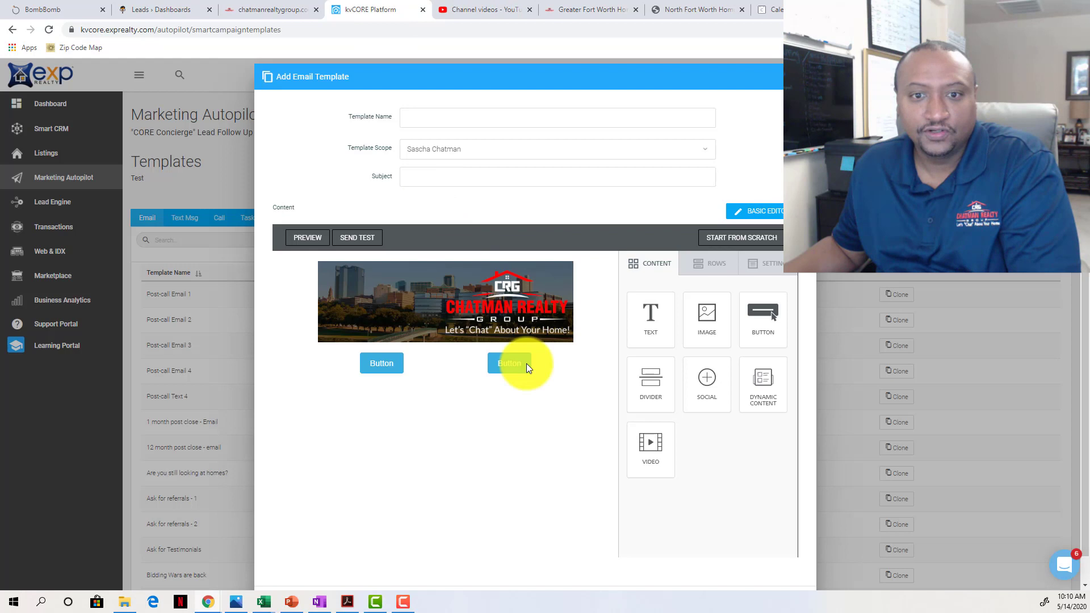
click(386, 362)
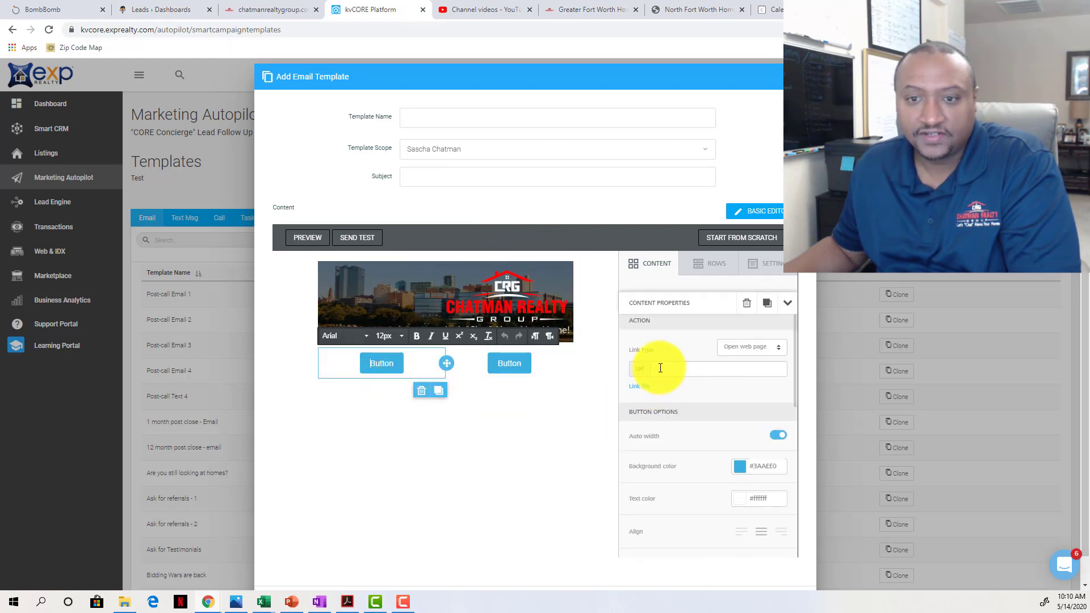
click(658, 368)
key(ctrl+v)
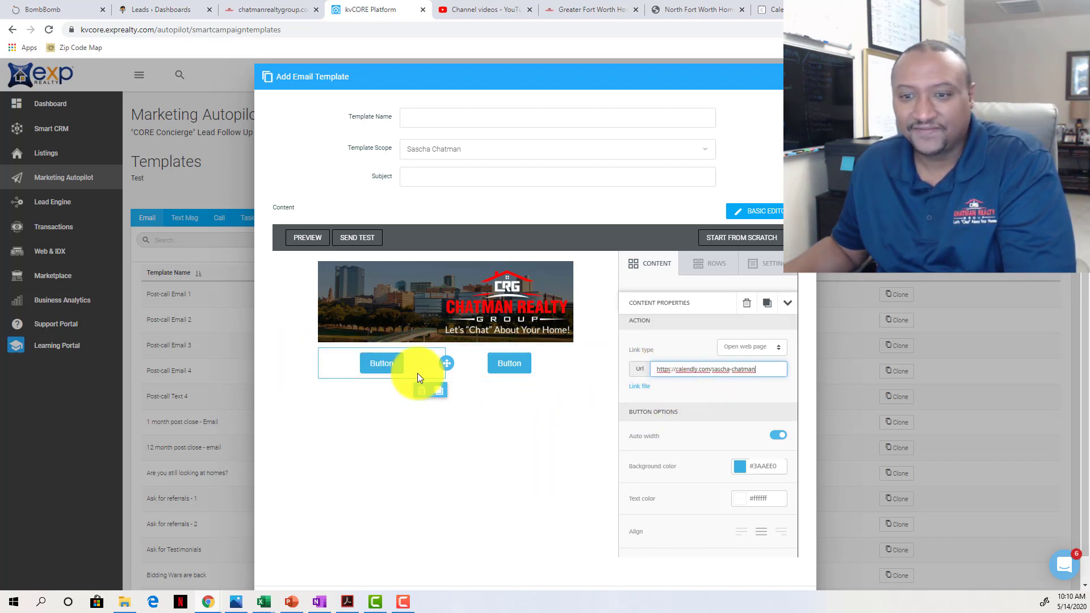
scroll(717, 448, down, 2)
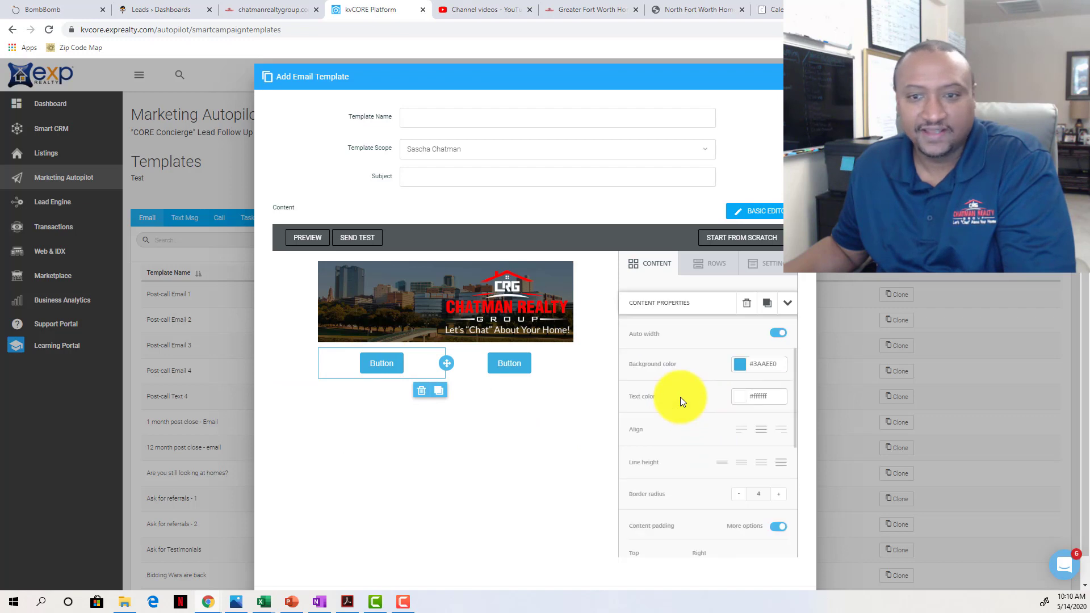
Make the left button's background red and relabel it 'Schedule a Call With Me!'.
click(741, 366)
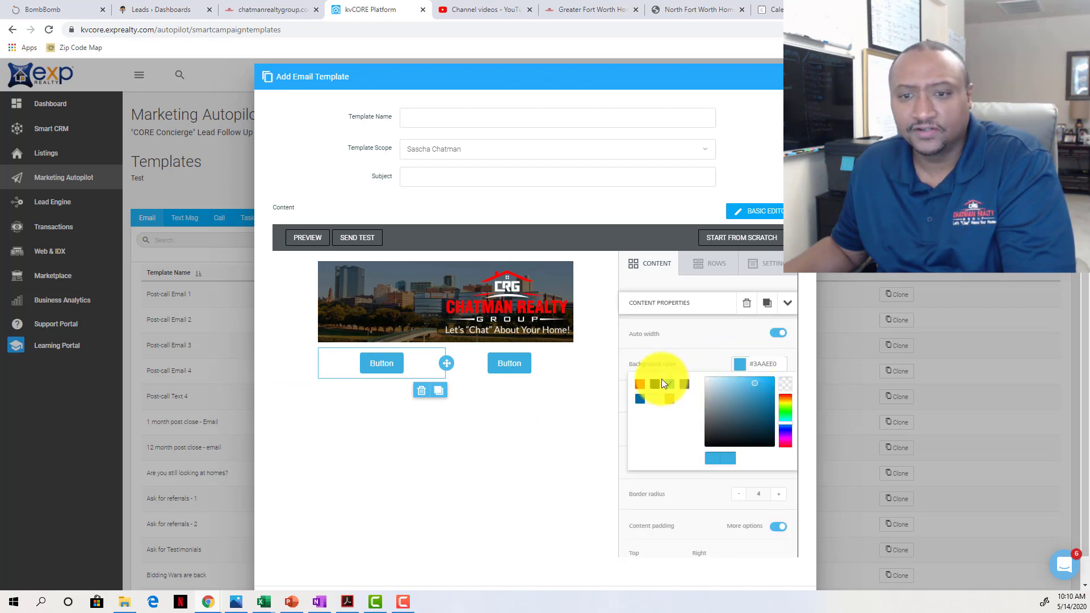
click(642, 385)
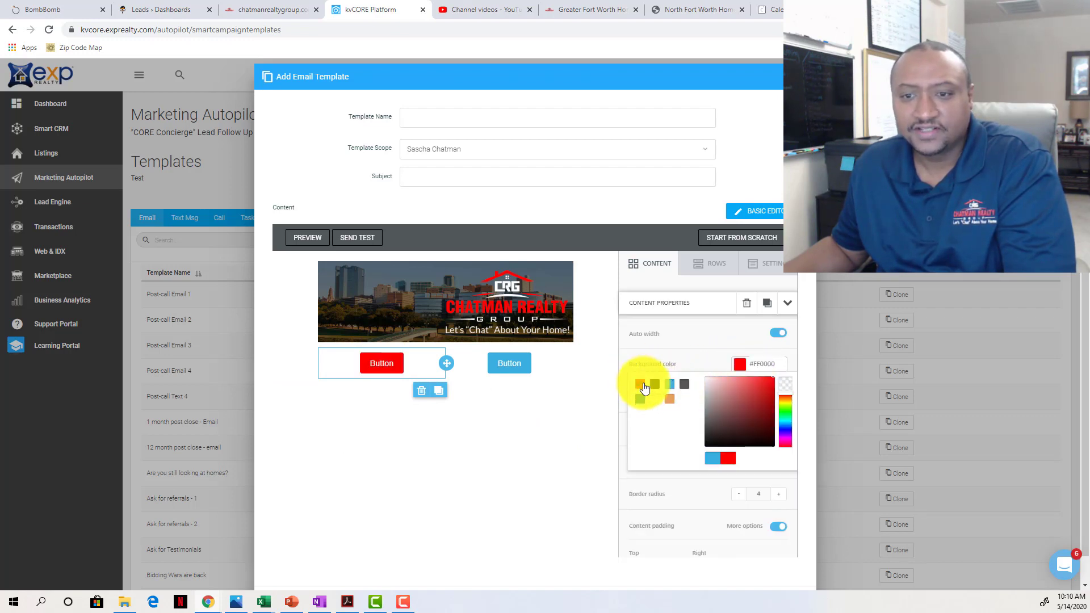
click(374, 363)
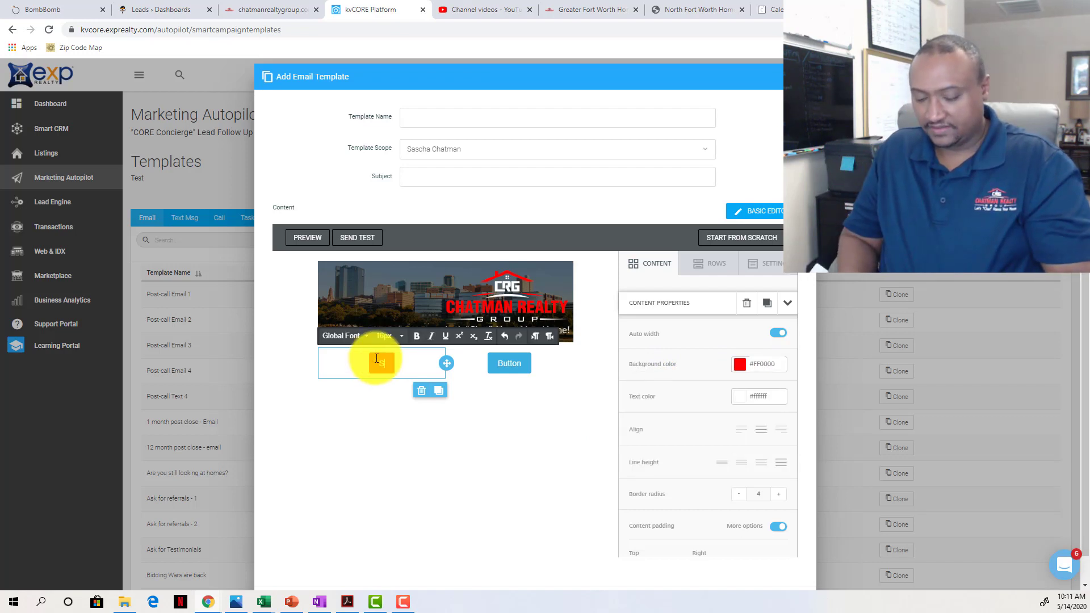
text(chedule a Call with)
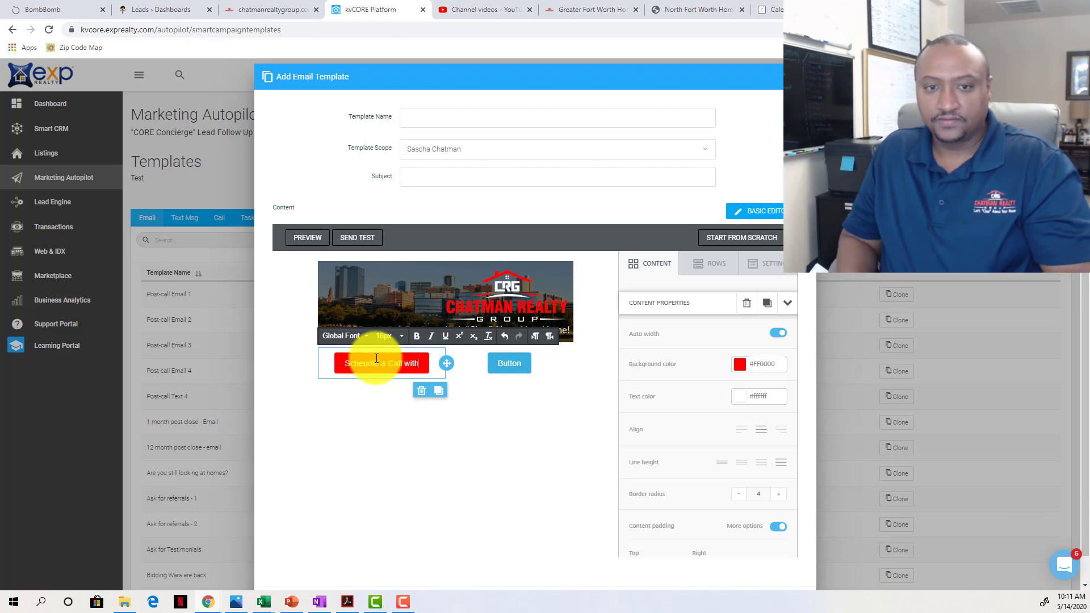
key(BackSpace)
key(BackSpace)
key(BackSpace)
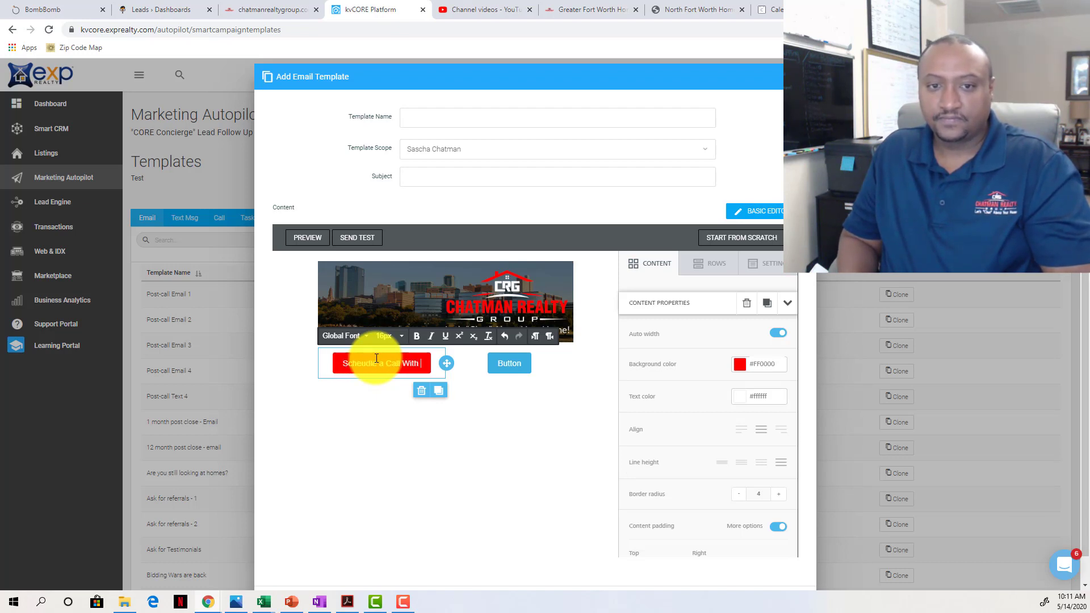
text(!)
click(459, 437)
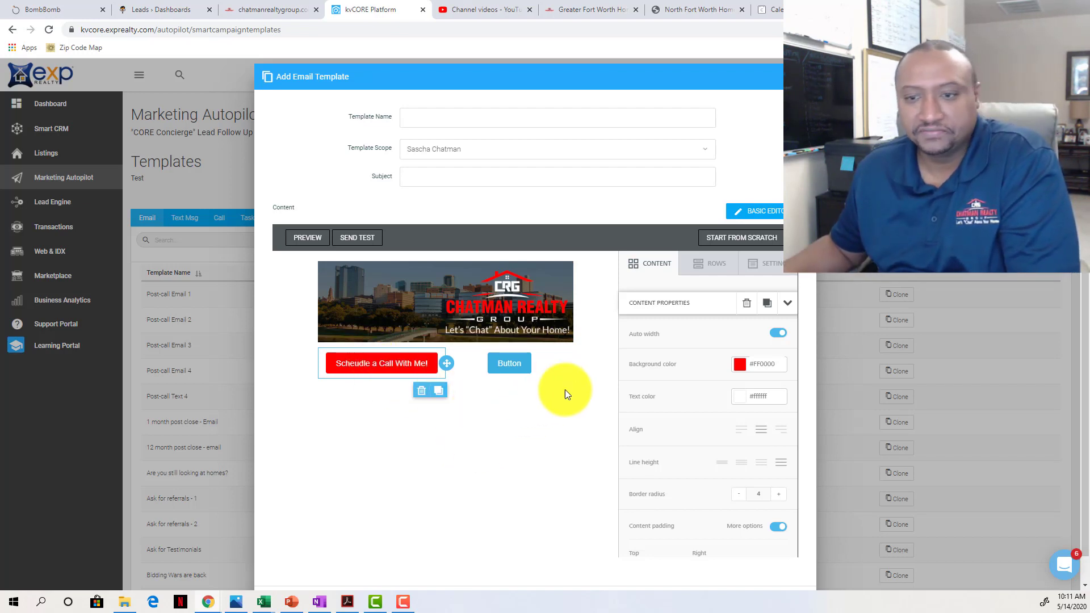
Give the left button a black border with width 5.
scroll(686, 420, down, 5)
scroll(686, 420, up, 3)
scroll(687, 420, up, 2)
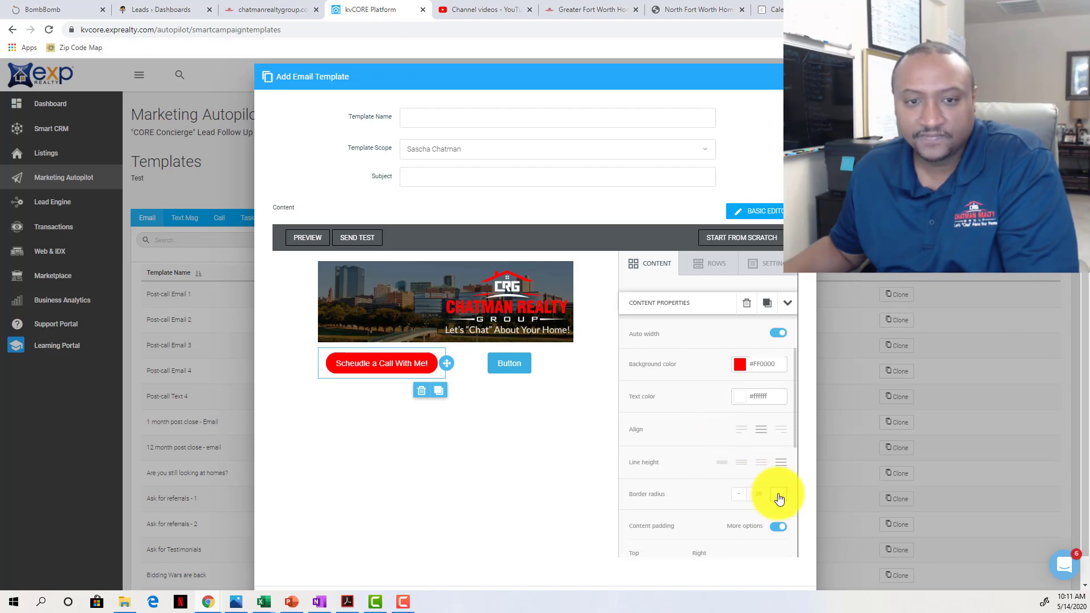
scroll(687, 446, down, 5)
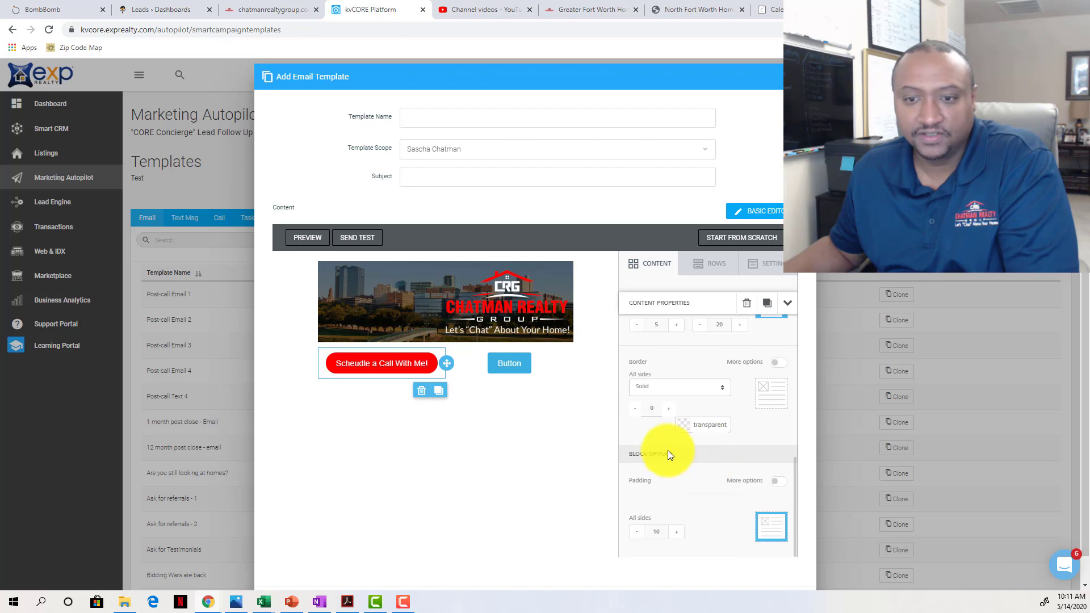
click(688, 427)
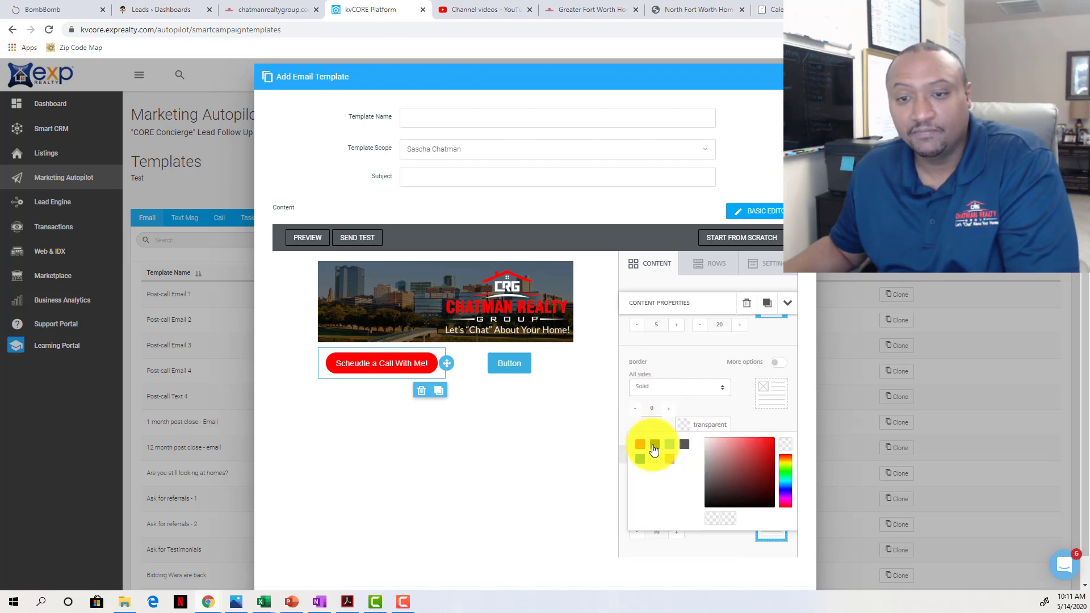
click(737, 414)
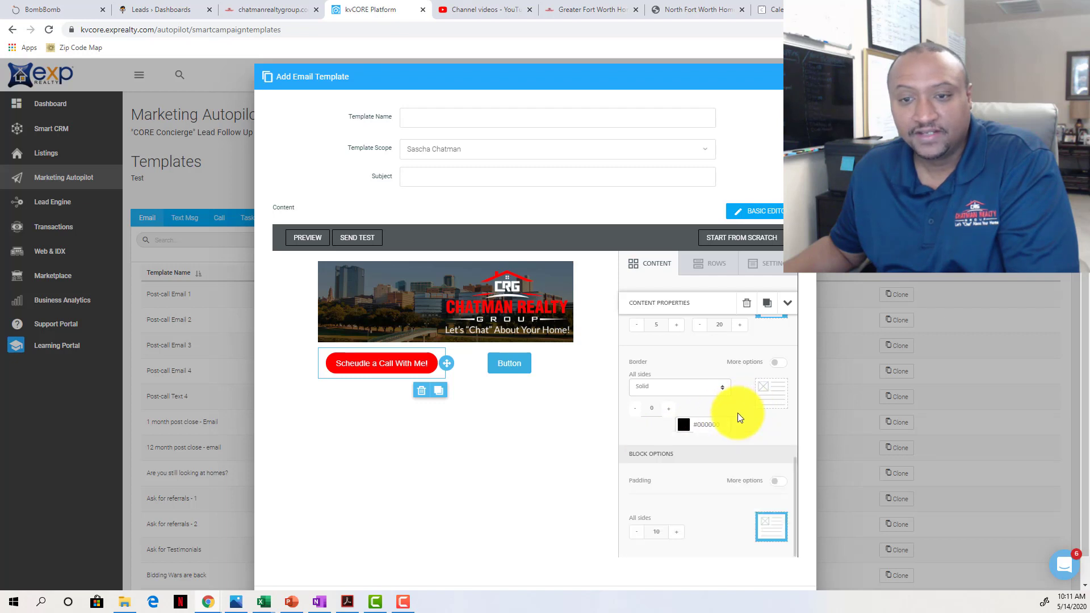
click(669, 409)
click(671, 409)
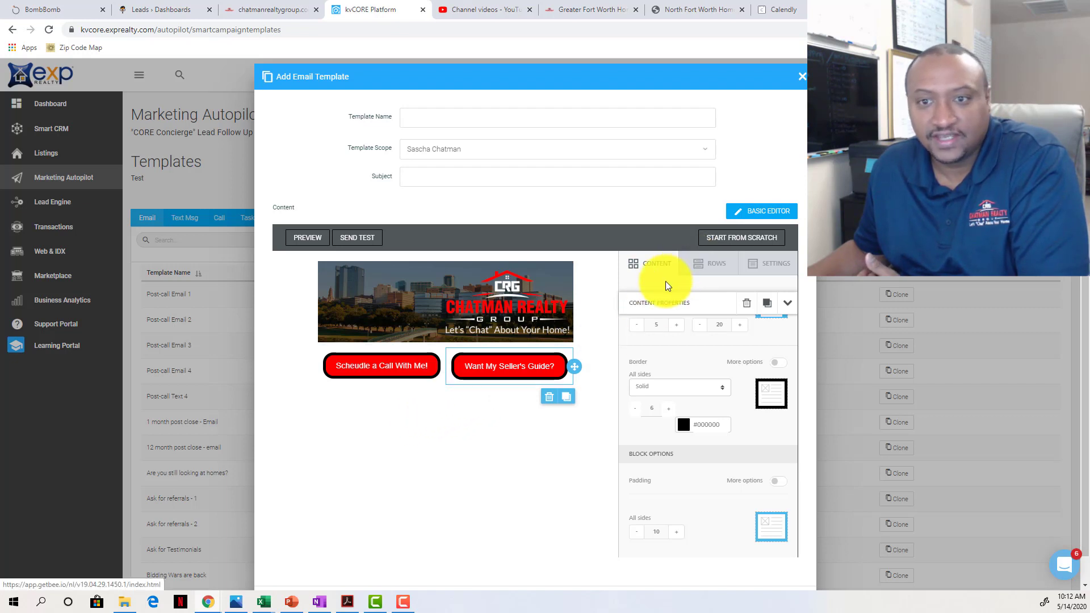
Delete a stray Image block and add an empty one-column row below the buttons.
click(651, 264)
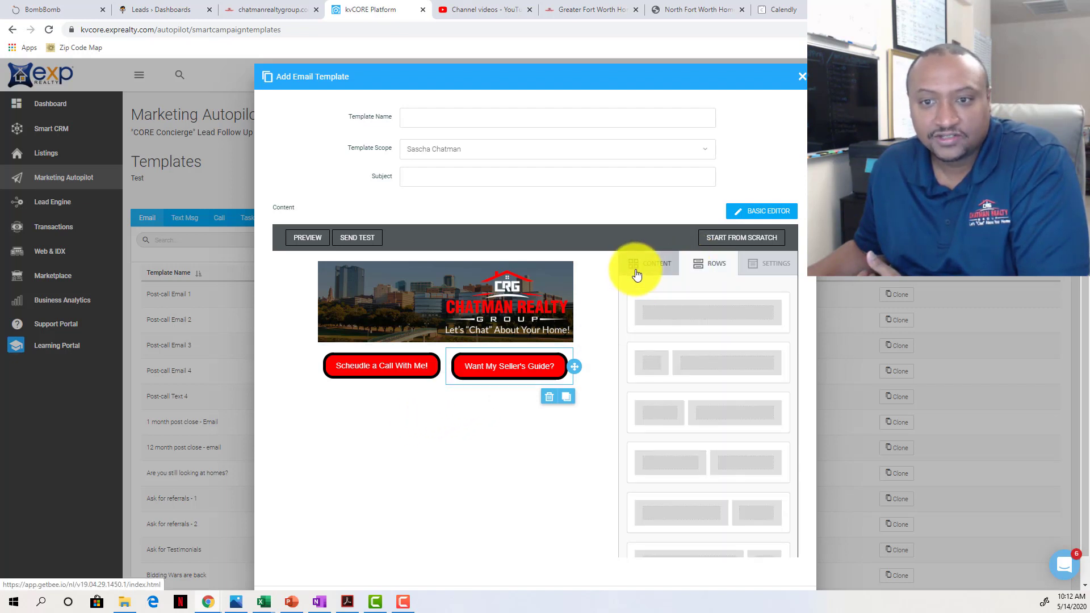
mouse_move(697, 322)
mouse_down()
mouse_move(483, 393)
mouse_move(384, 390)
mouse_move(482, 400)
mouse_up()
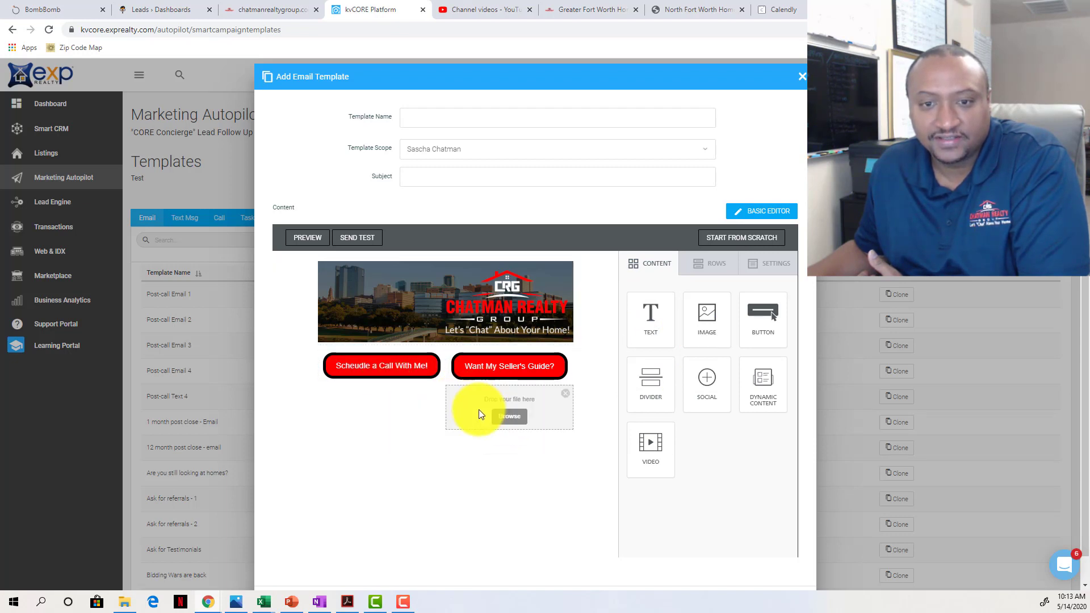
click(564, 396)
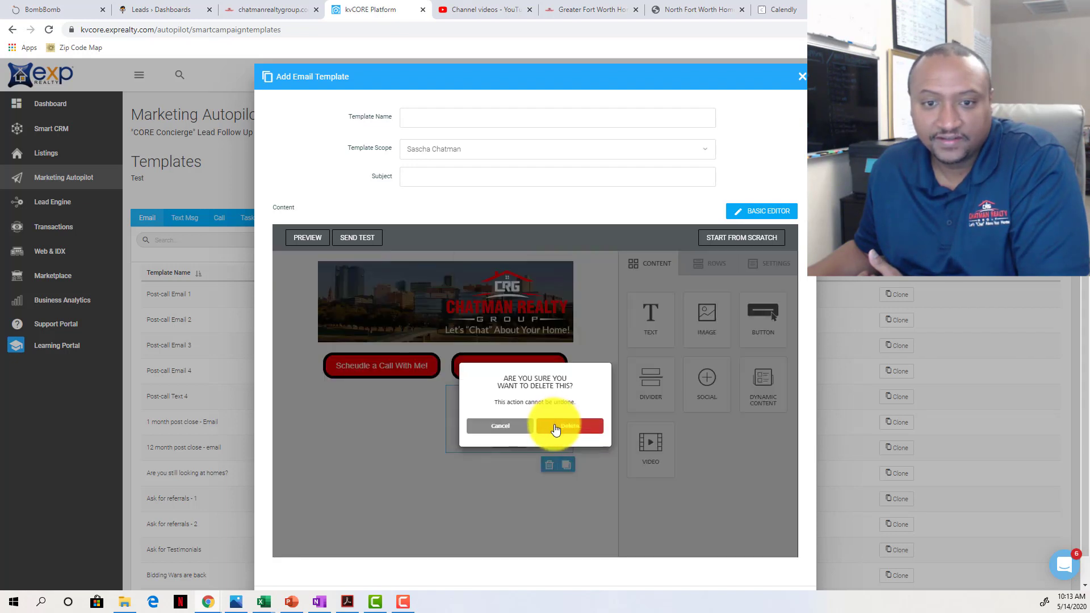
click(556, 427)
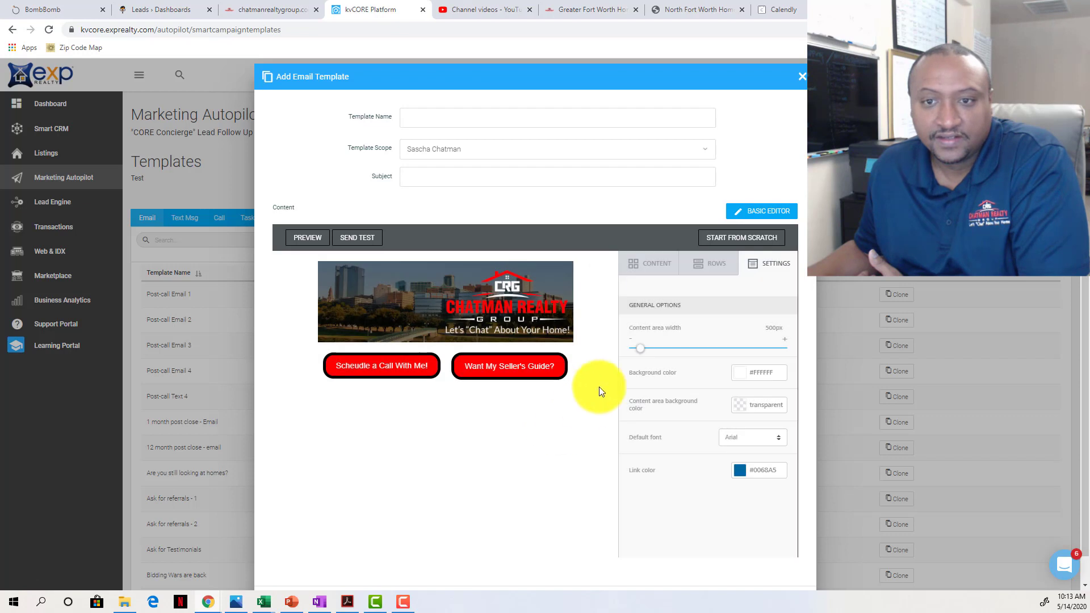
click(710, 266)
mouse_move(716, 314)
mouse_down()
mouse_move(423, 397)
mouse_move(378, 386)
mouse_up()
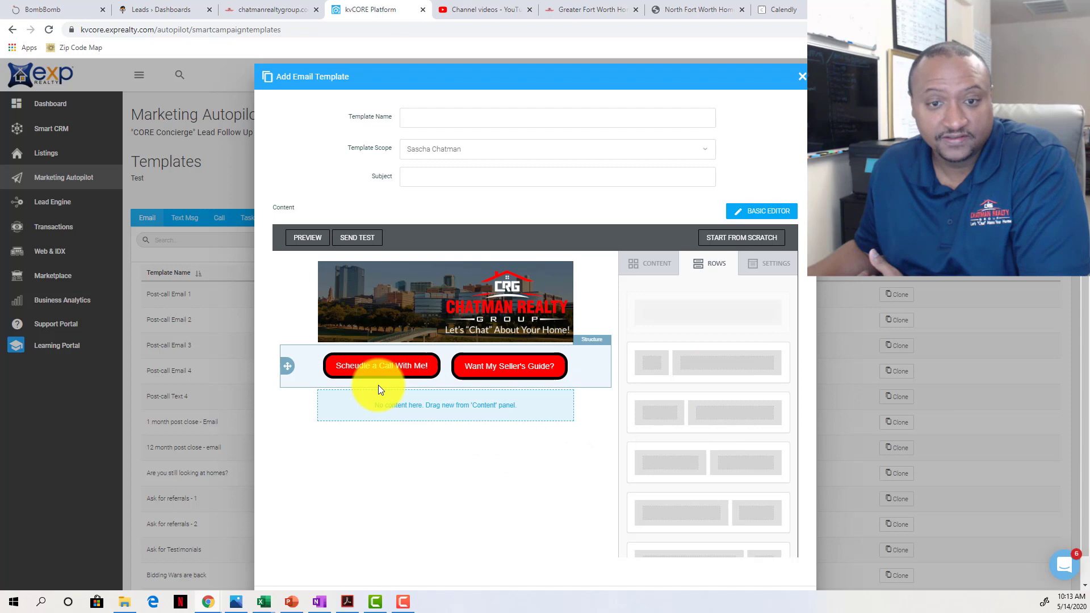
Place a Video block in the empty row beneath the red buttons.
click(644, 276)
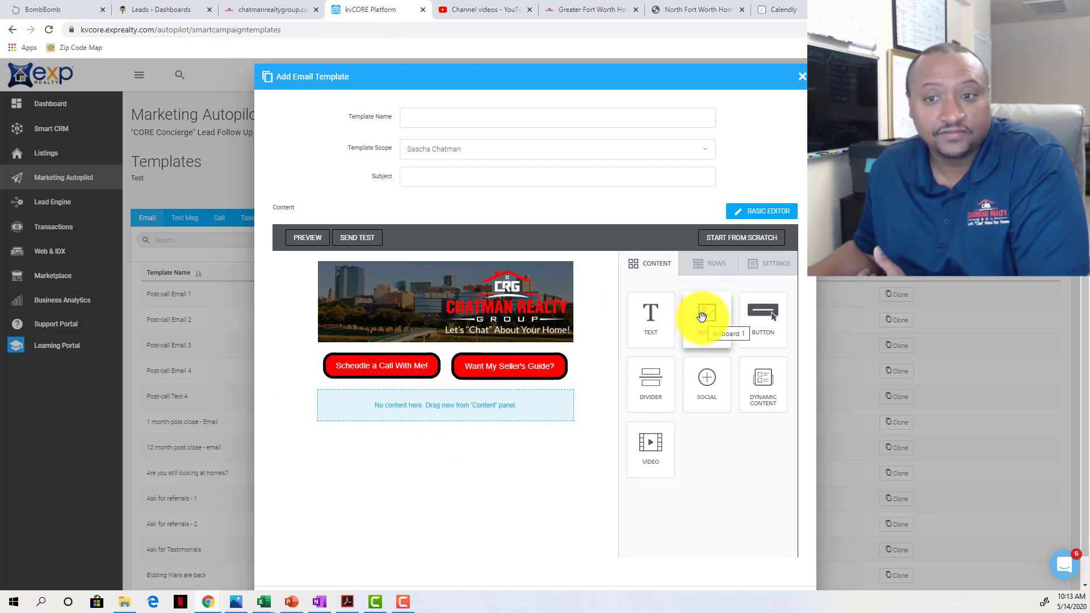
drag(702, 316, 713, 316)
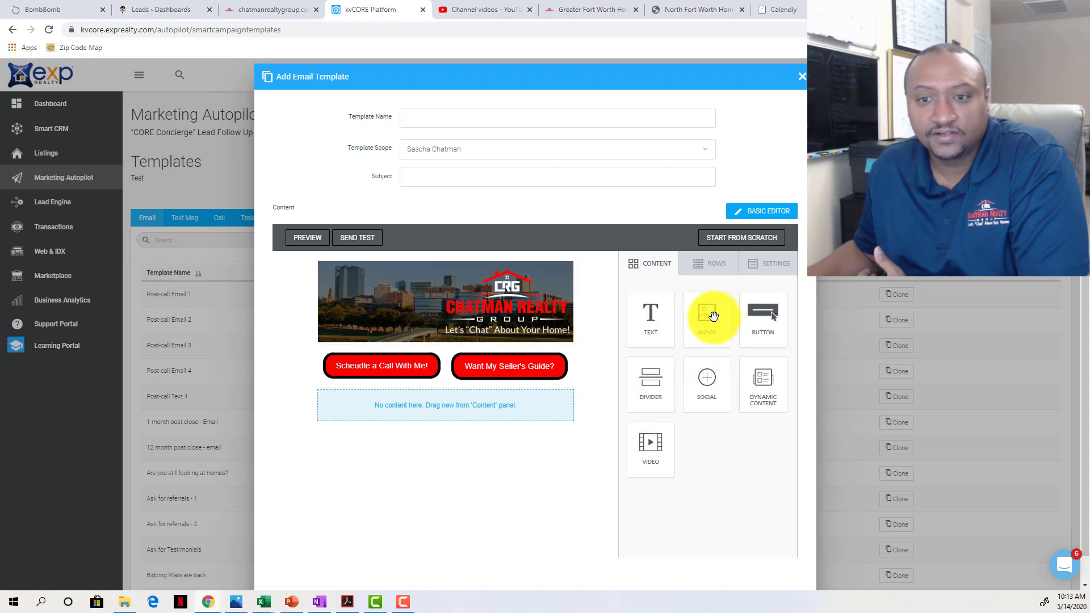
drag(652, 449, 426, 402)
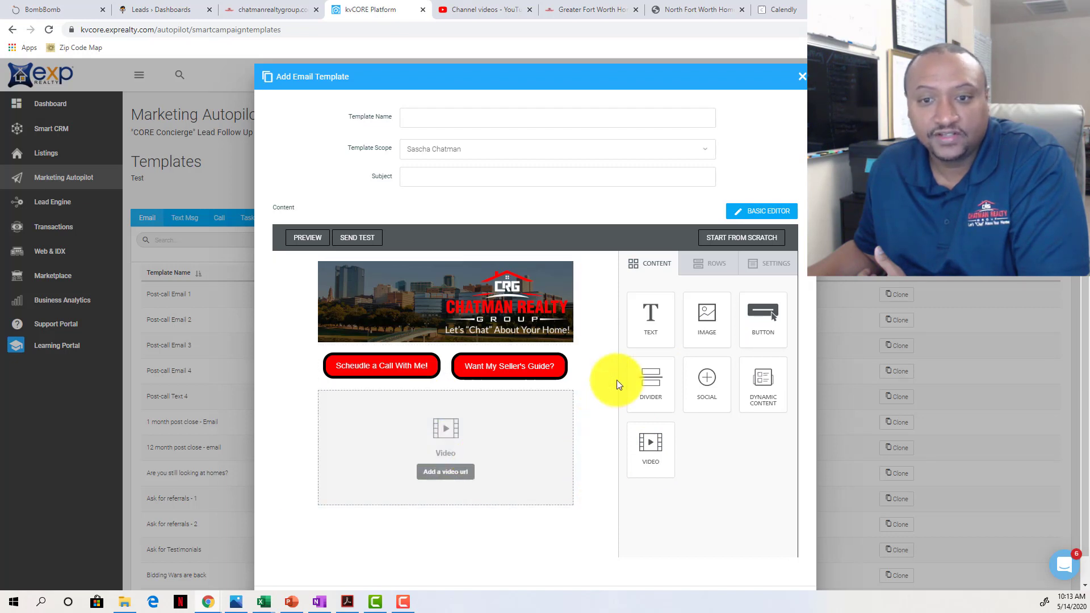
scroll(616, 381, down, 1)
mouse_move(651, 364)
mouse_down()
mouse_move(516, 479)
mouse_move(486, 473)
mouse_up()
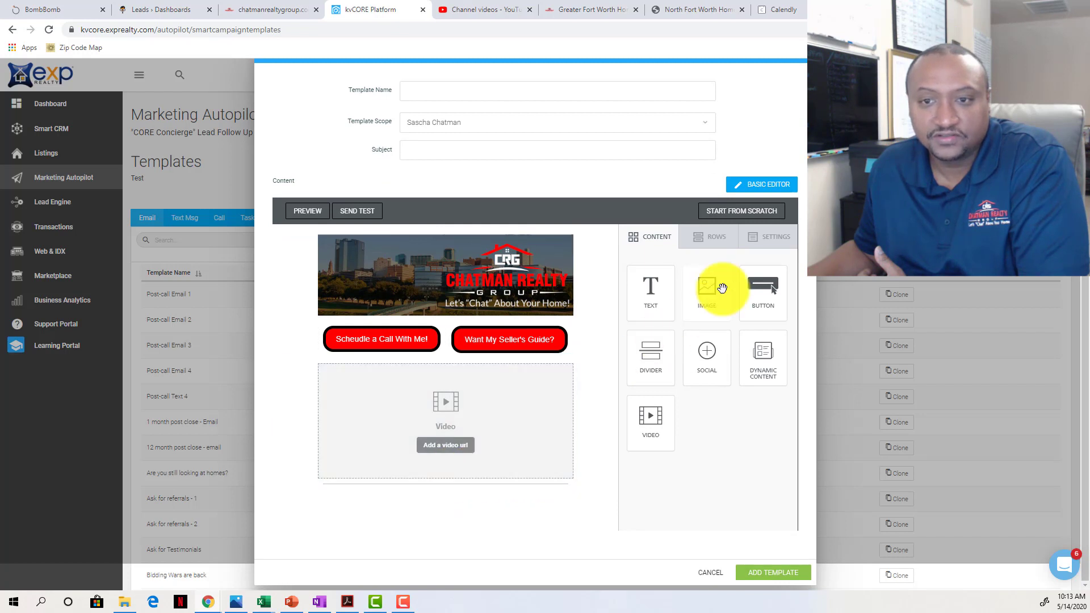
Add two Image blocks below the video, then select the Video block for its url.
drag(702, 295, 443, 488)
scroll(537, 386, down, 1)
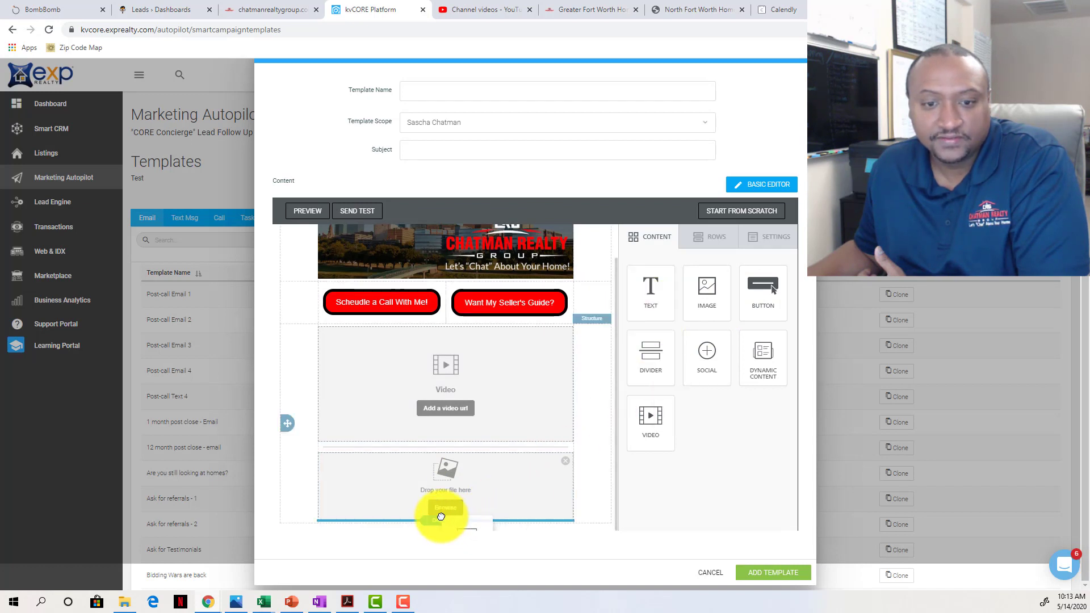
drag(656, 369, 438, 518)
mouse_move(697, 381)
mouse_down()
mouse_move(458, 536)
mouse_move(447, 530)
mouse_up()
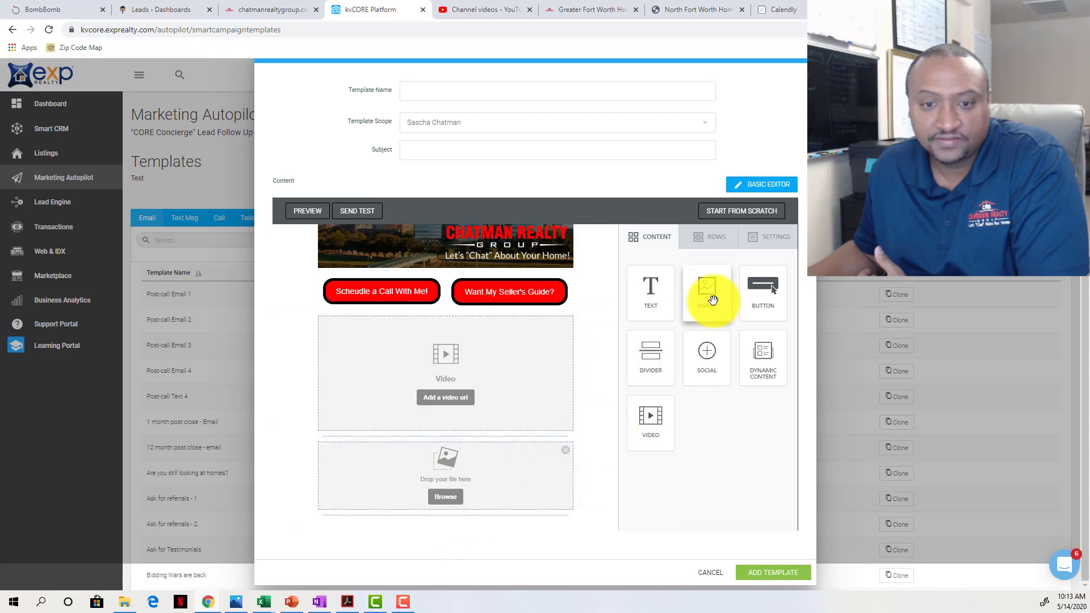
drag(710, 296, 433, 518)
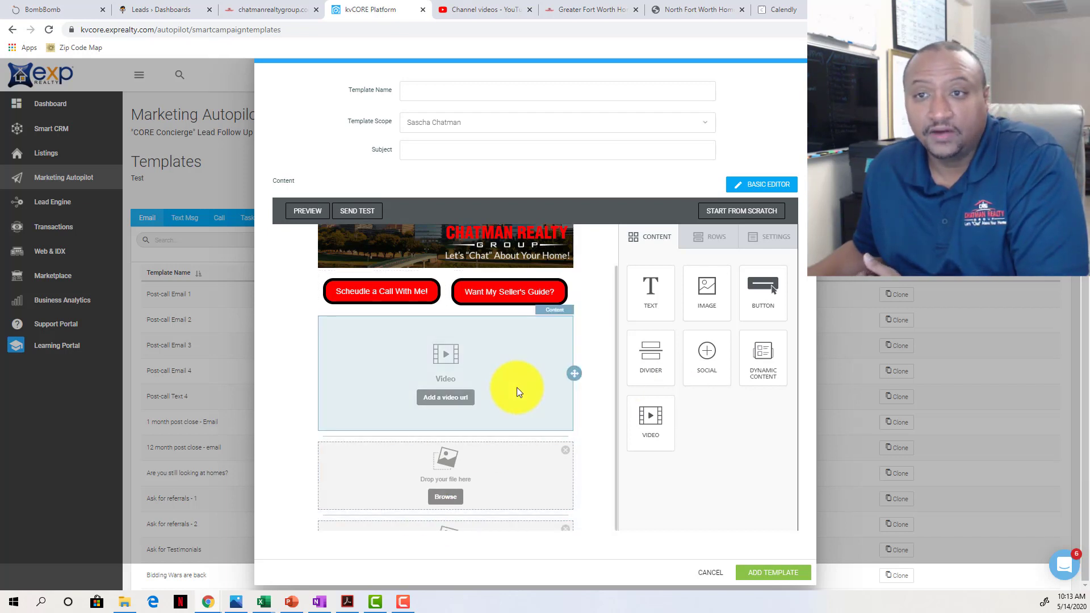
click(497, 360)
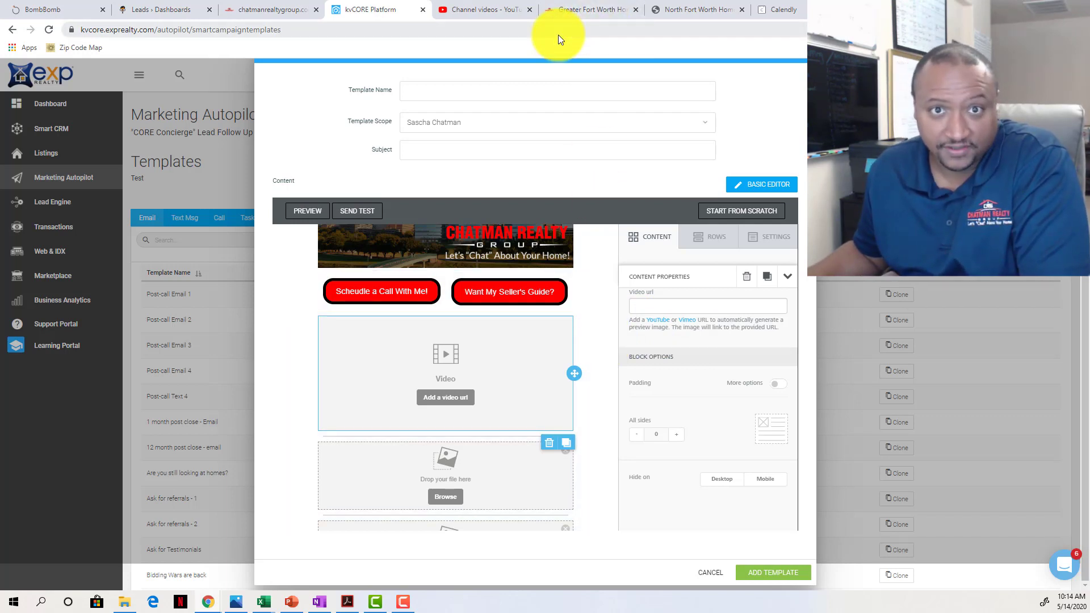
Copy the 'Open House Excited' video's shareable link from its Options menu in YouTube Studio.
click(475, 9)
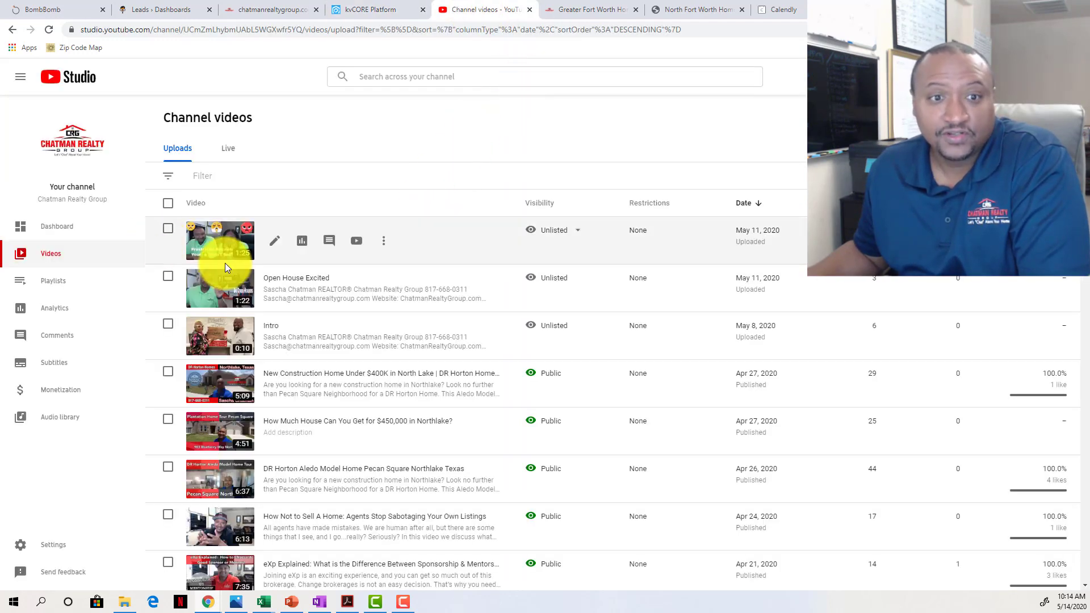
mouse_move(377, 290)
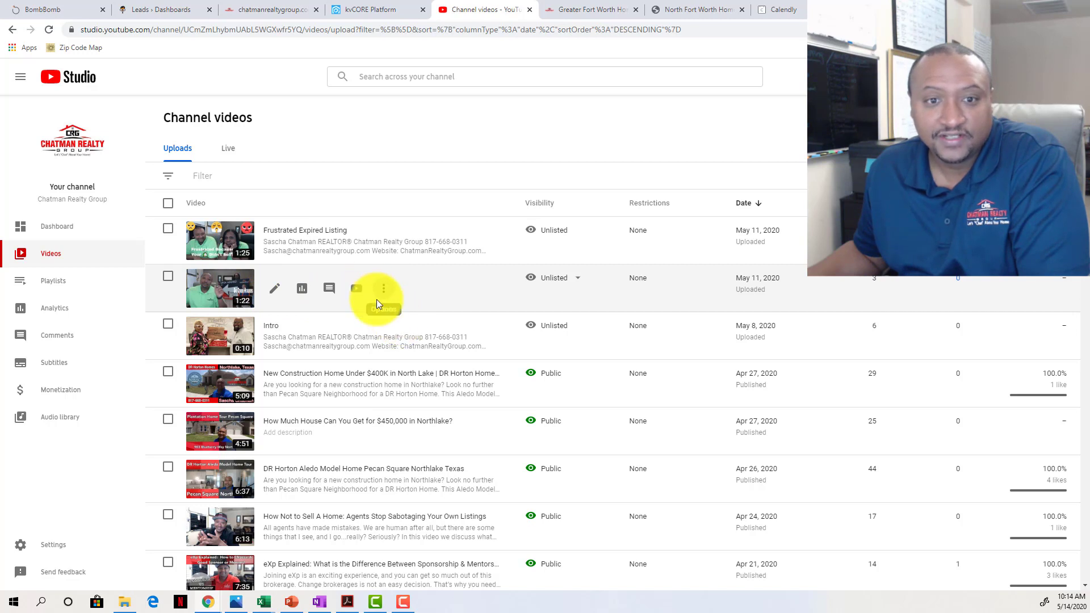
click(383, 289)
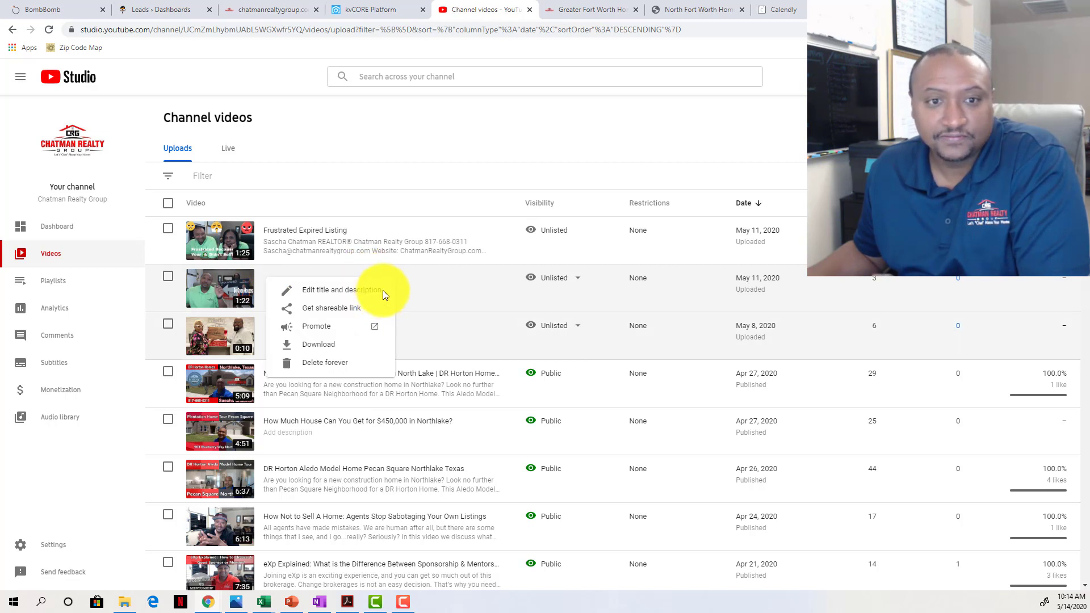
click(332, 311)
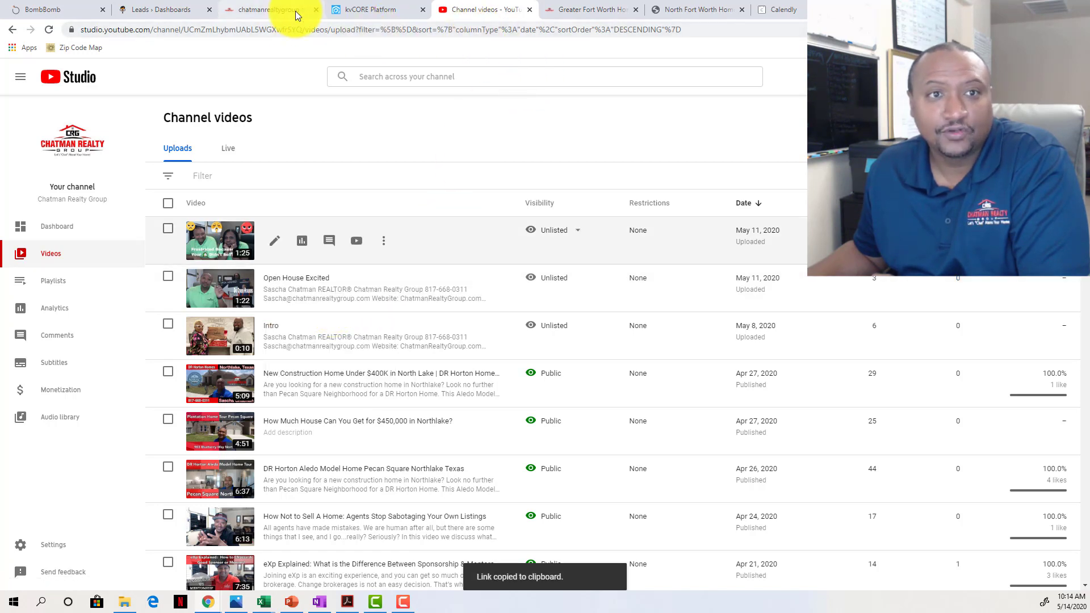
Paste the YouTube link into the video block's Video url to show the 'Do Open Houses Sell Houses?' preview.
click(369, 9)
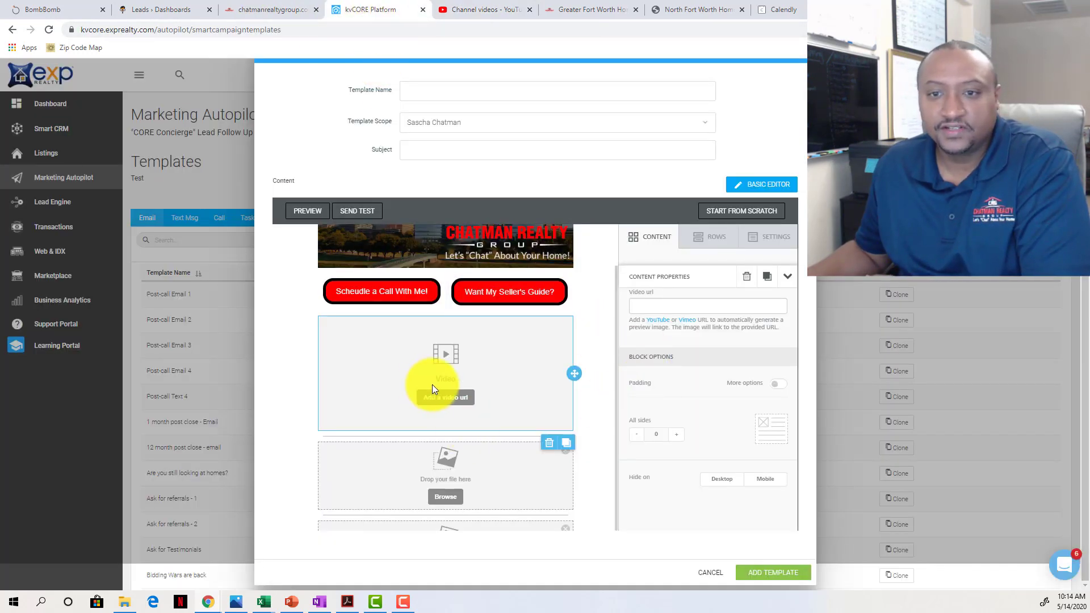
click(661, 307)
key(ctrl+v)
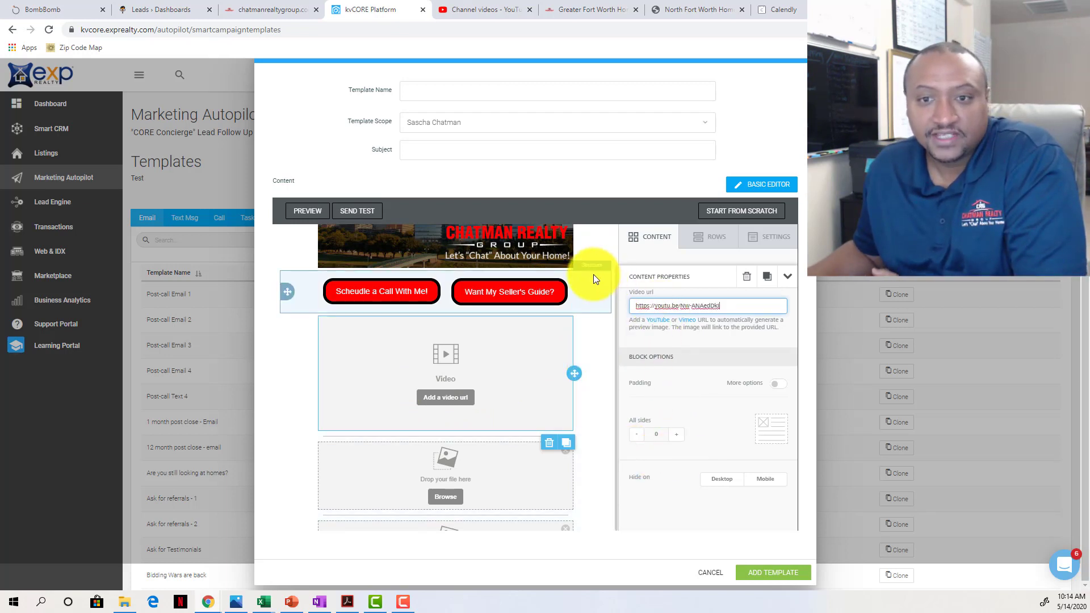
key(Return)
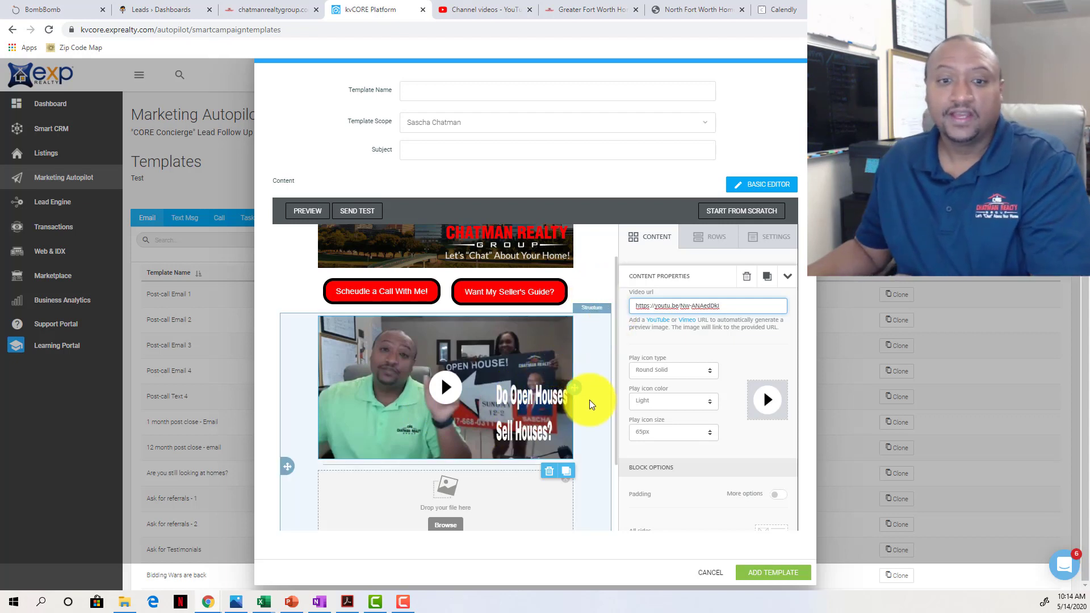
scroll(589, 400, down, 2)
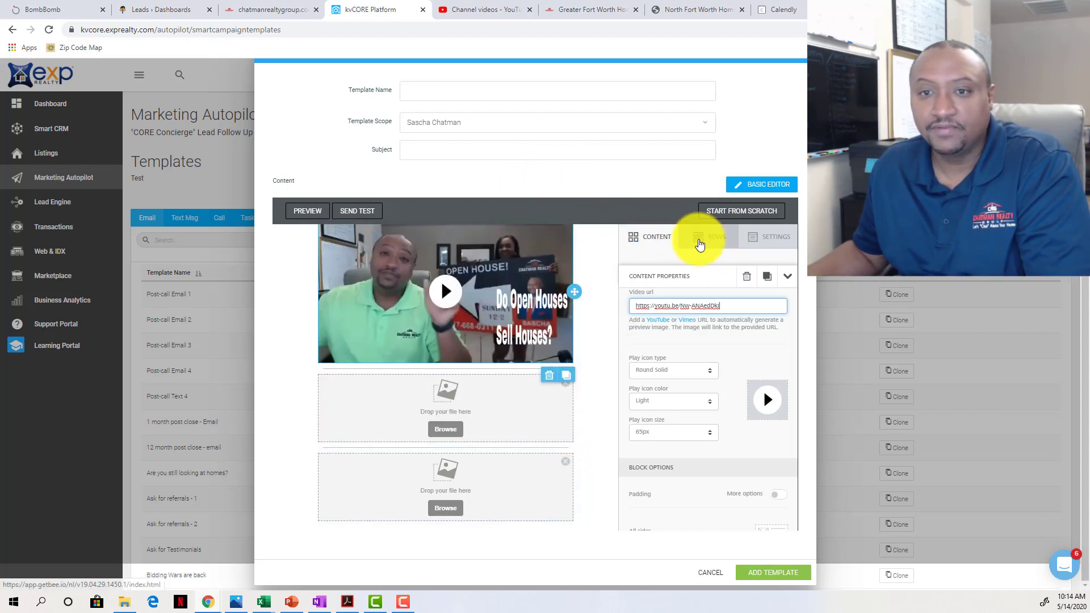
Add a new text block directly below the video.
click(642, 236)
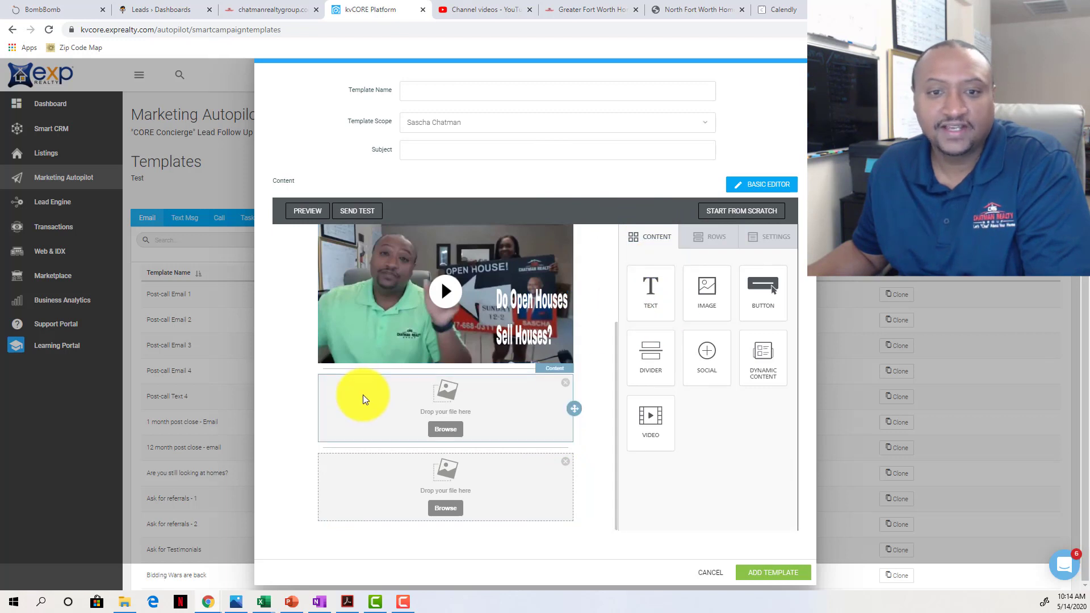
drag(645, 284, 428, 377)
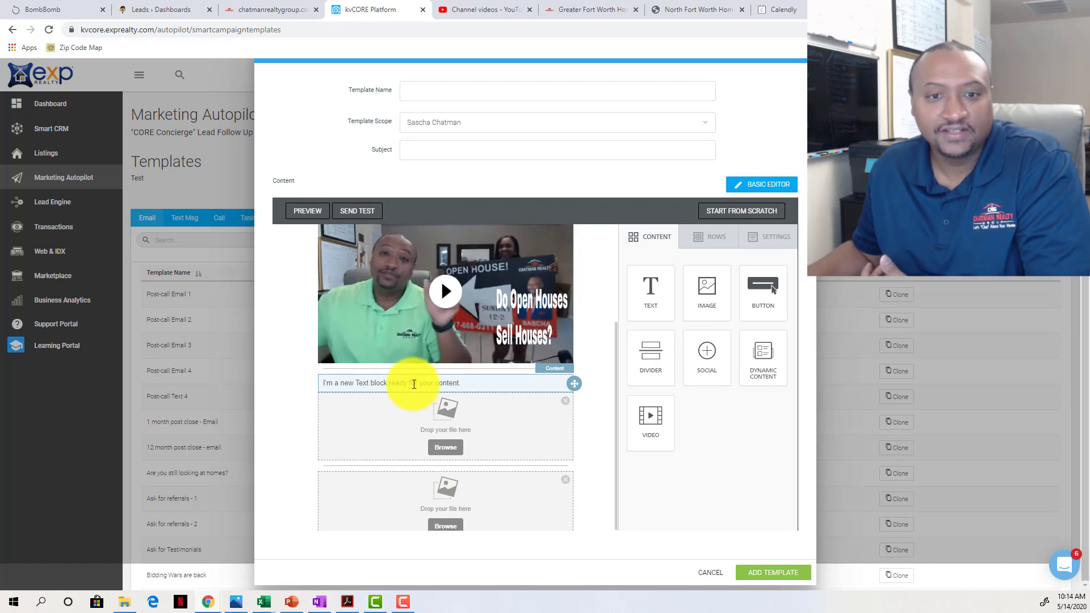
click(414, 385)
Replace its placeholder with a First Name merge tag, then 'I hope you are doing well. I know'.
key(ctrl+a)
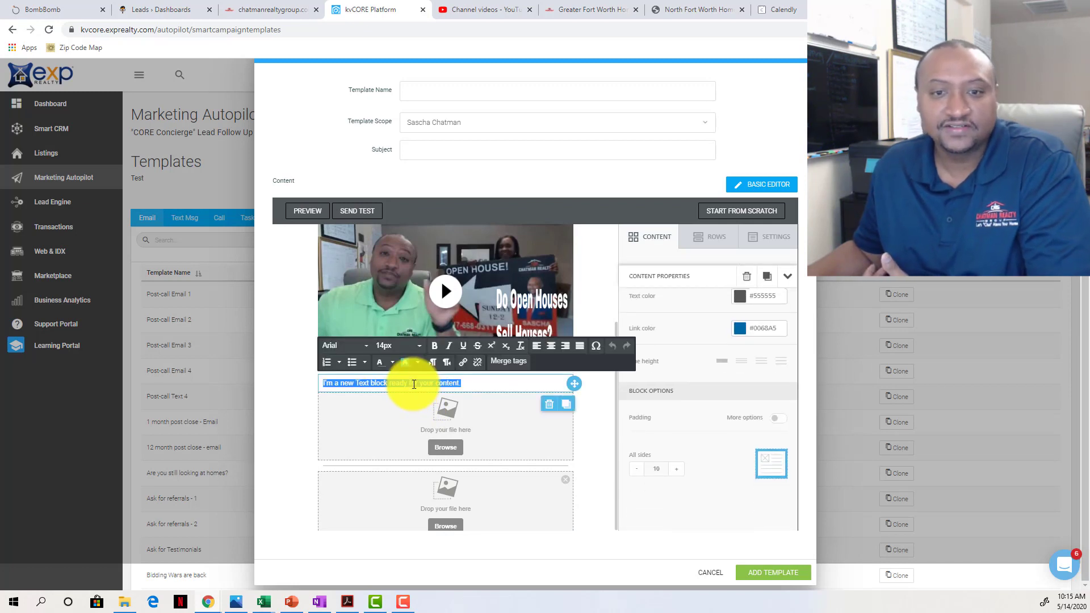
click(505, 363)
scroll(508, 330, up, 1)
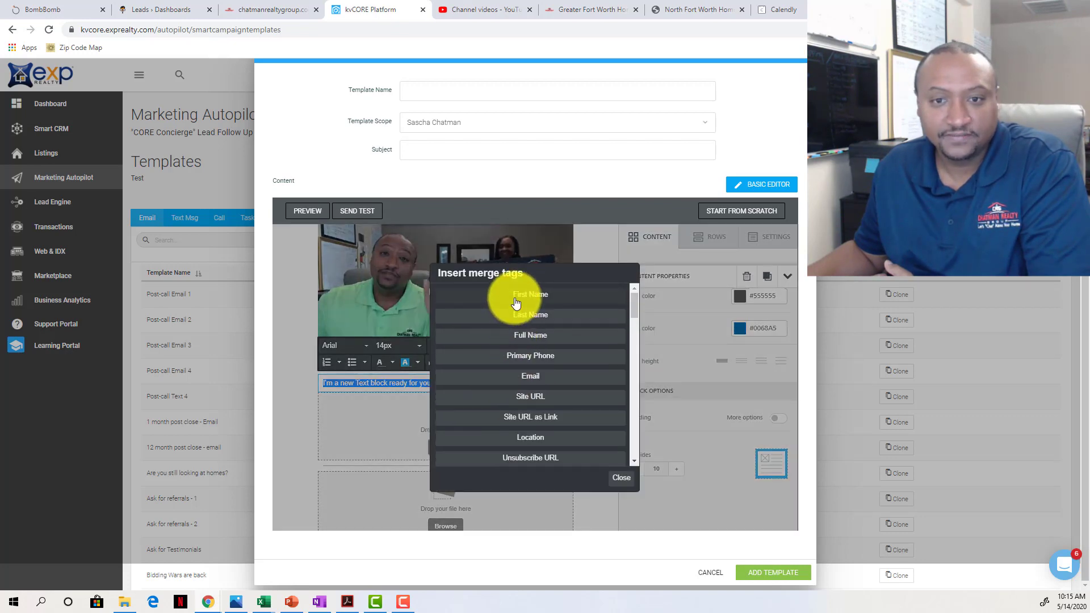
click(509, 295)
key(Return)
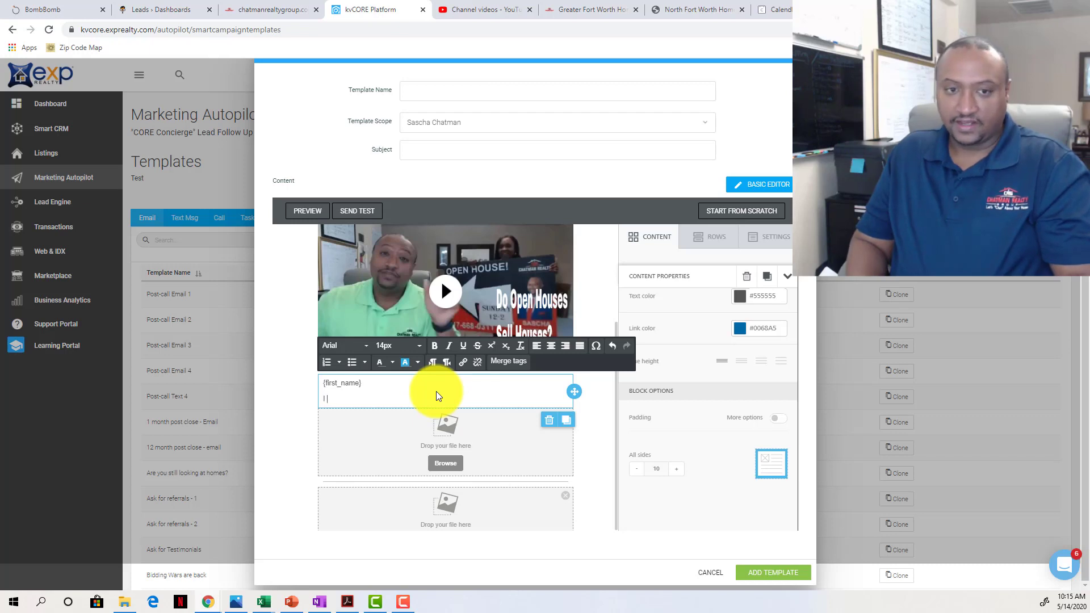
text(I hope you are doing w)
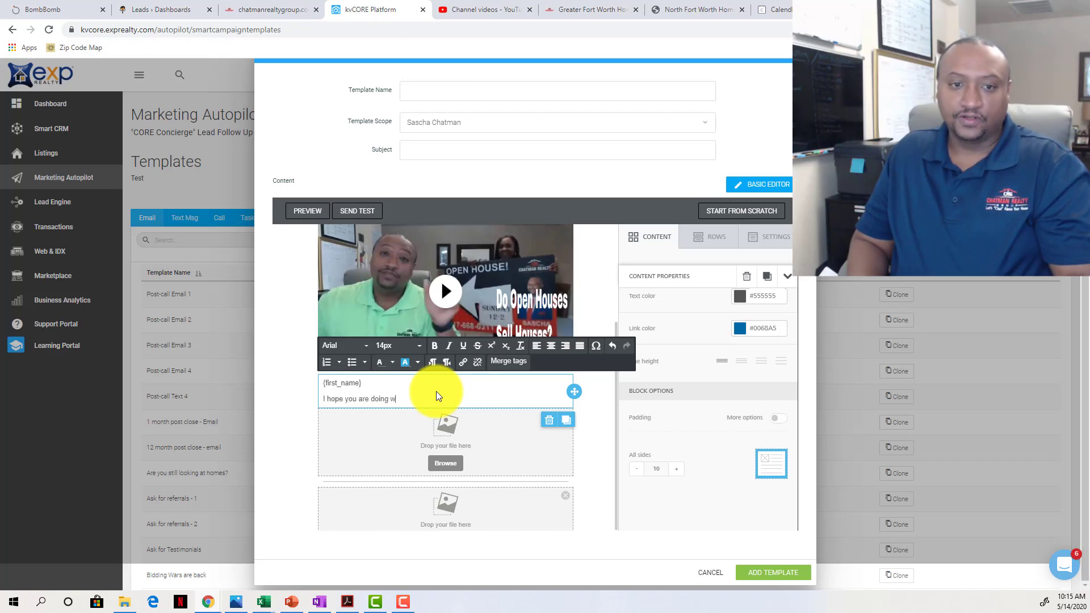
text(ell.  I know)
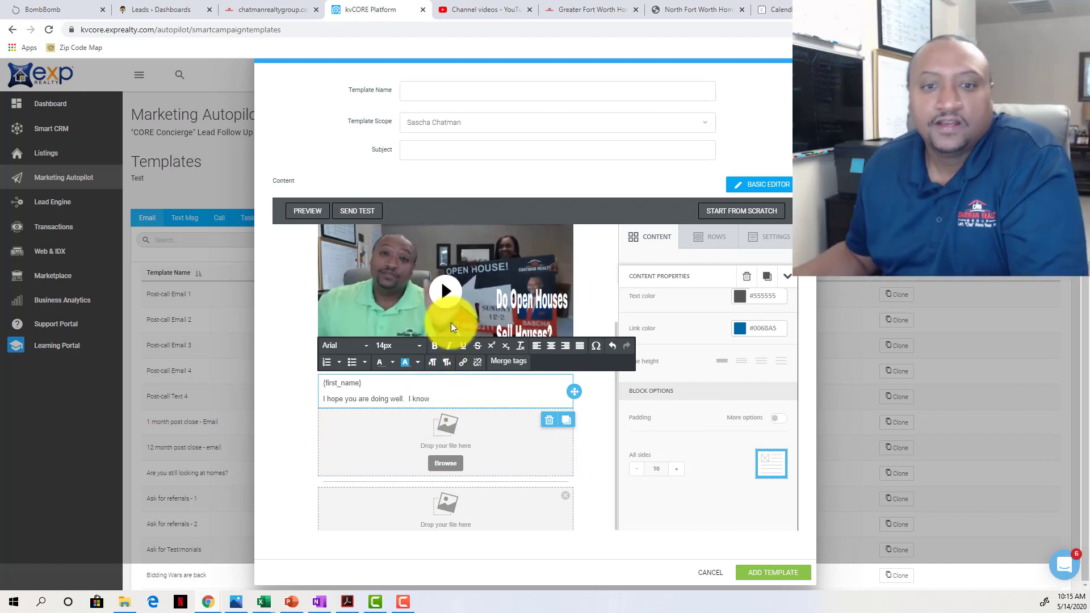
mouse_move(445, 285)
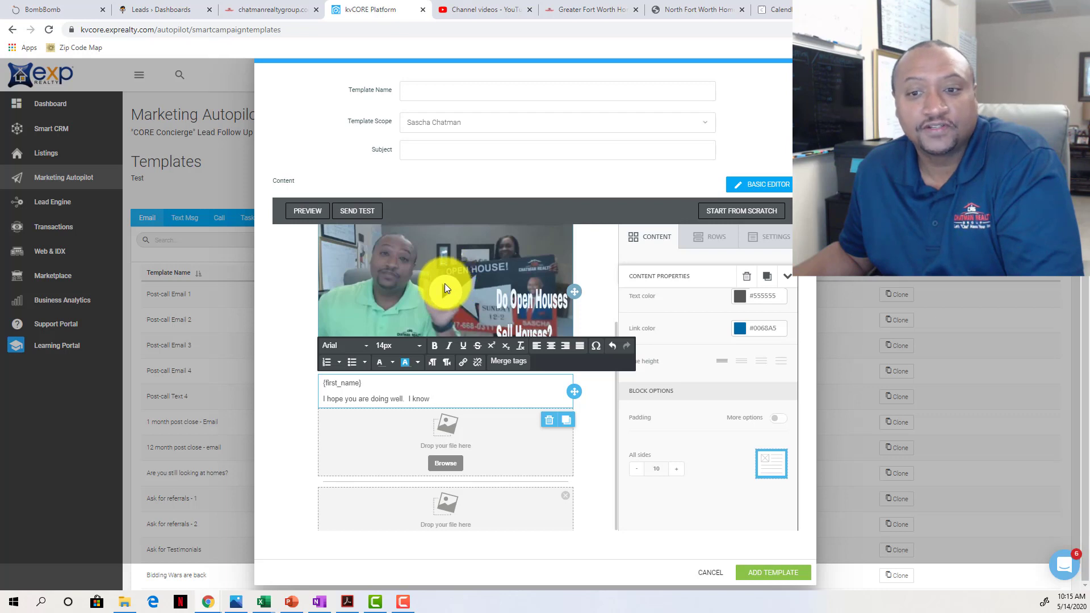
Keep the video's Round Solid play icon and set its size to 80px.
scroll(708, 407, up, 1)
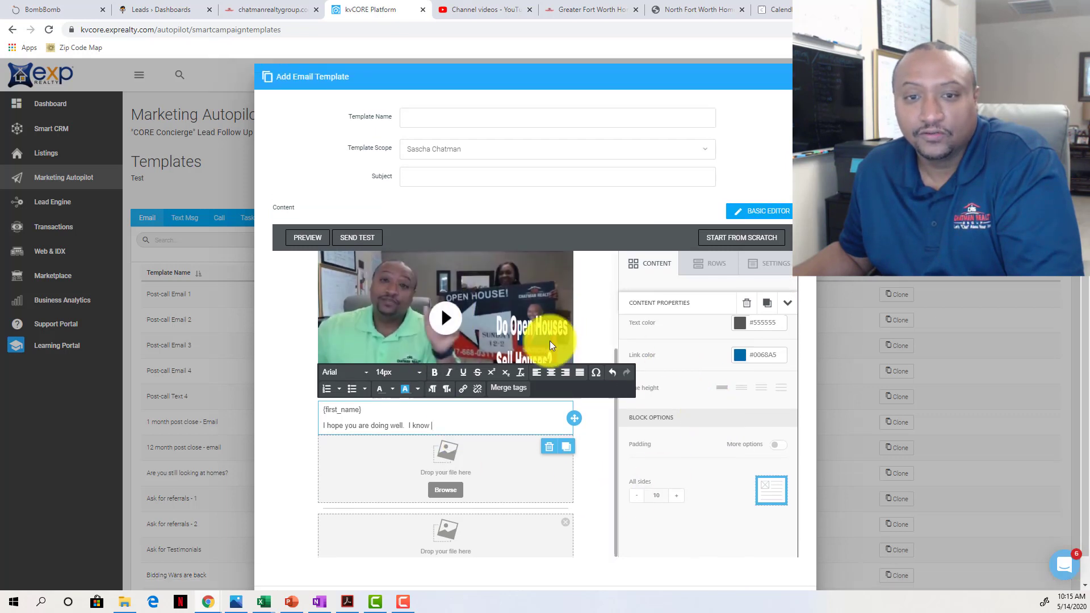
click(438, 318)
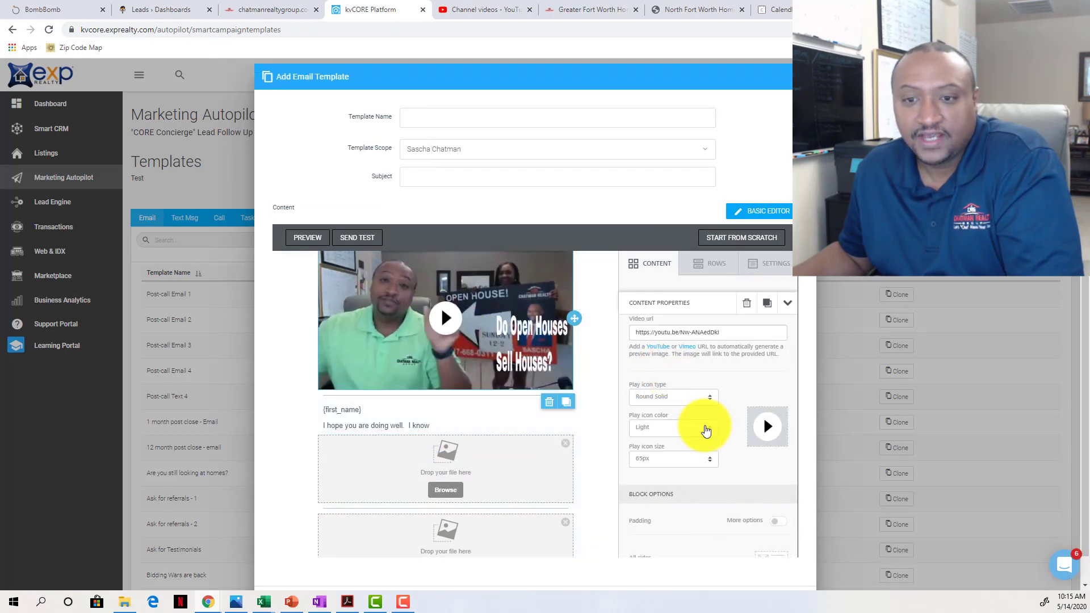
click(675, 397)
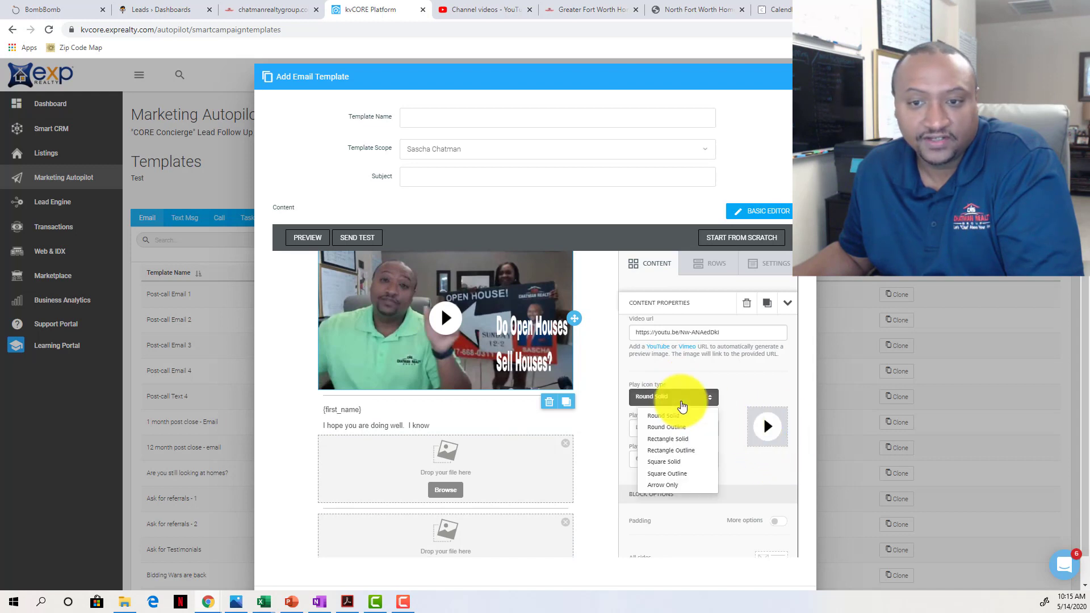
click(734, 386)
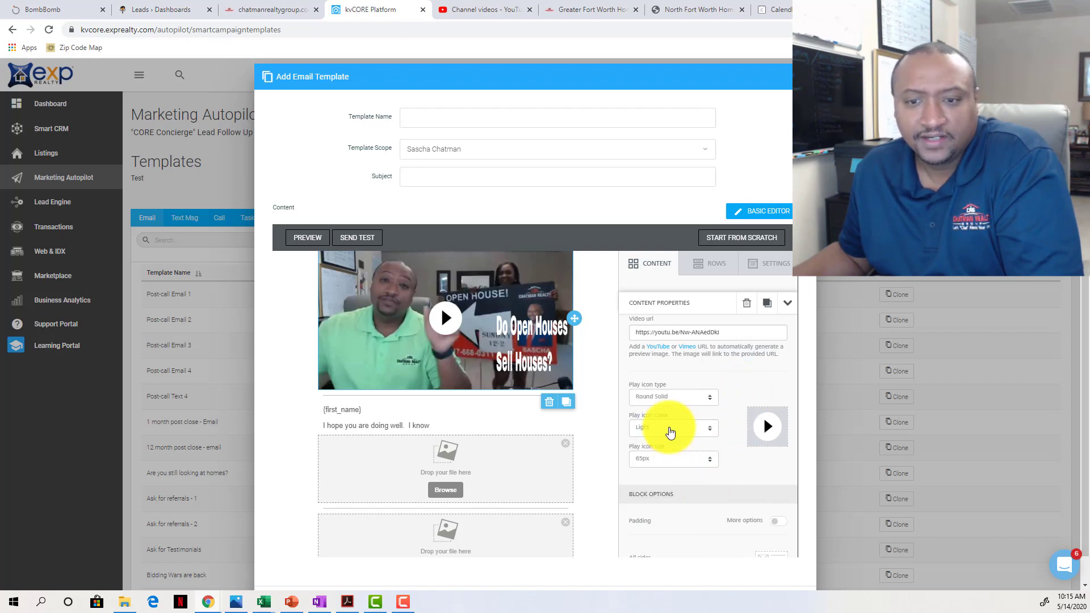
click(667, 464)
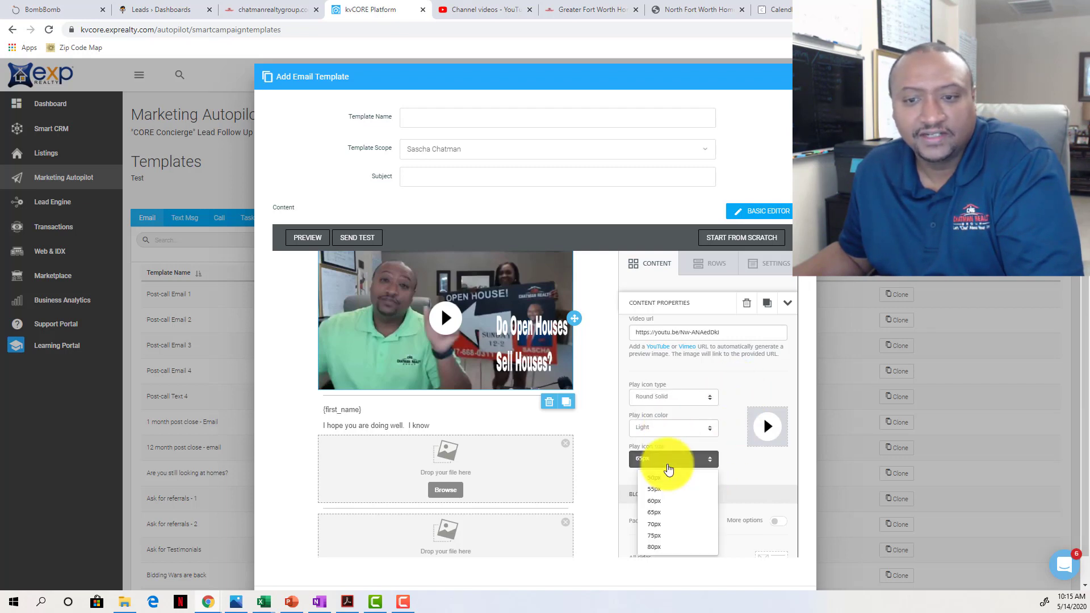
click(656, 547)
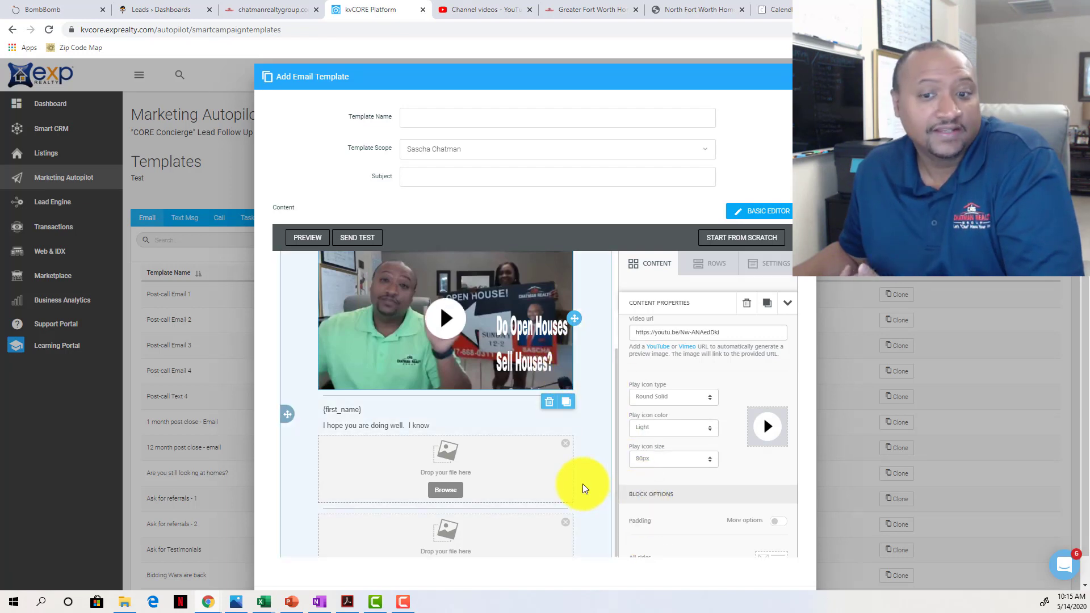
scroll(431, 451, down, 1)
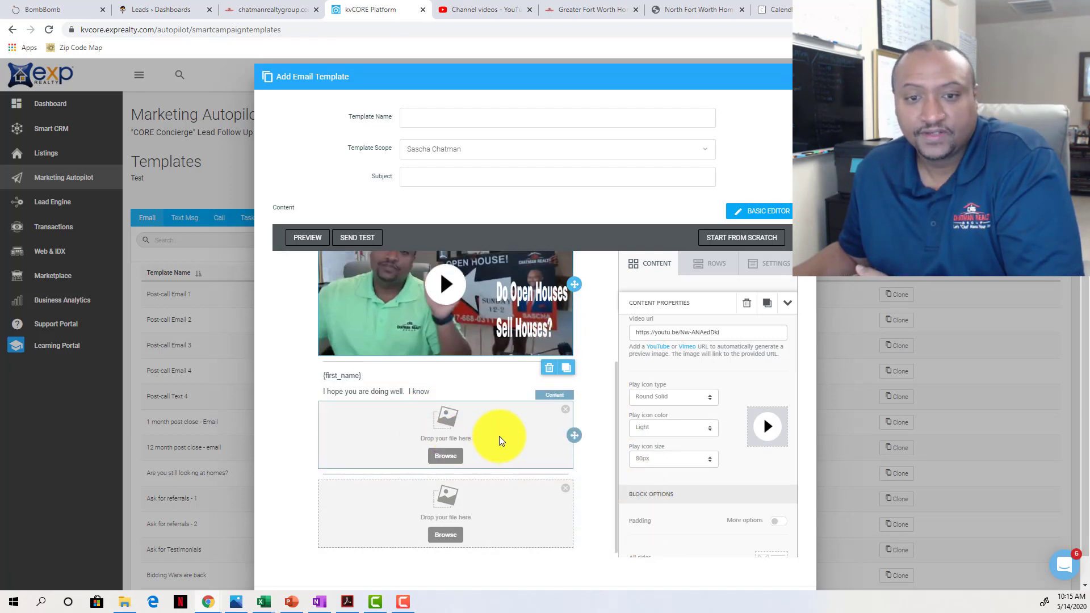
Insert the Squad.png team image into the image block.
click(445, 456)
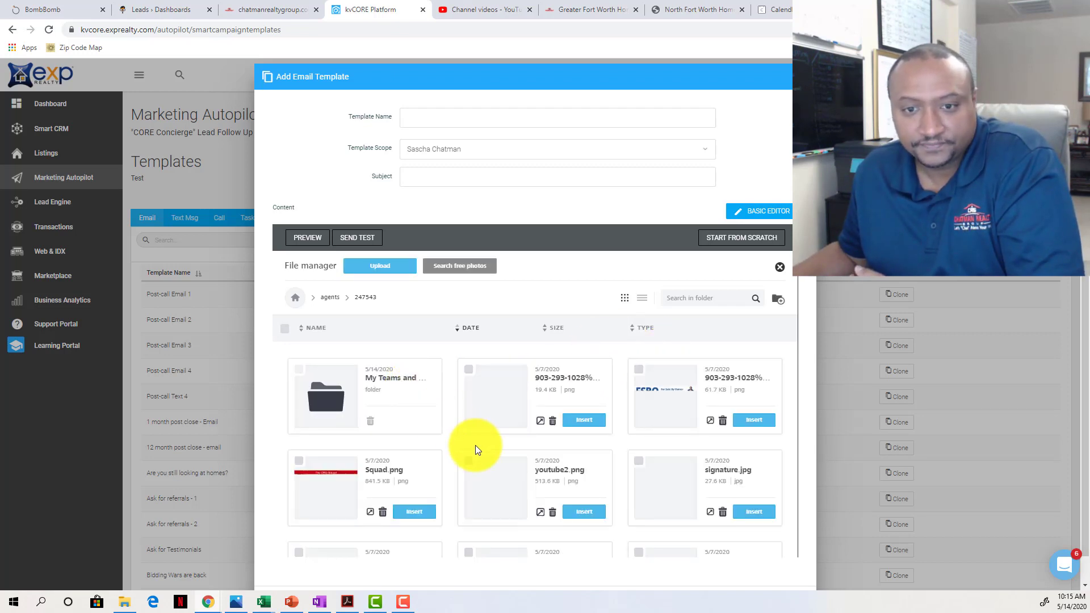
scroll(480, 438, down, 2)
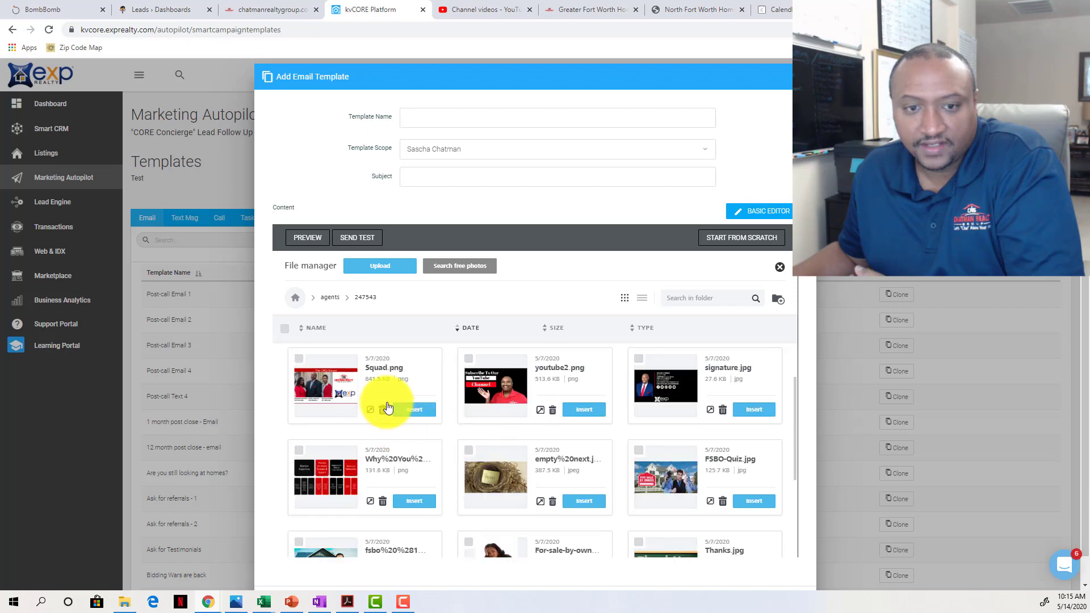
click(399, 412)
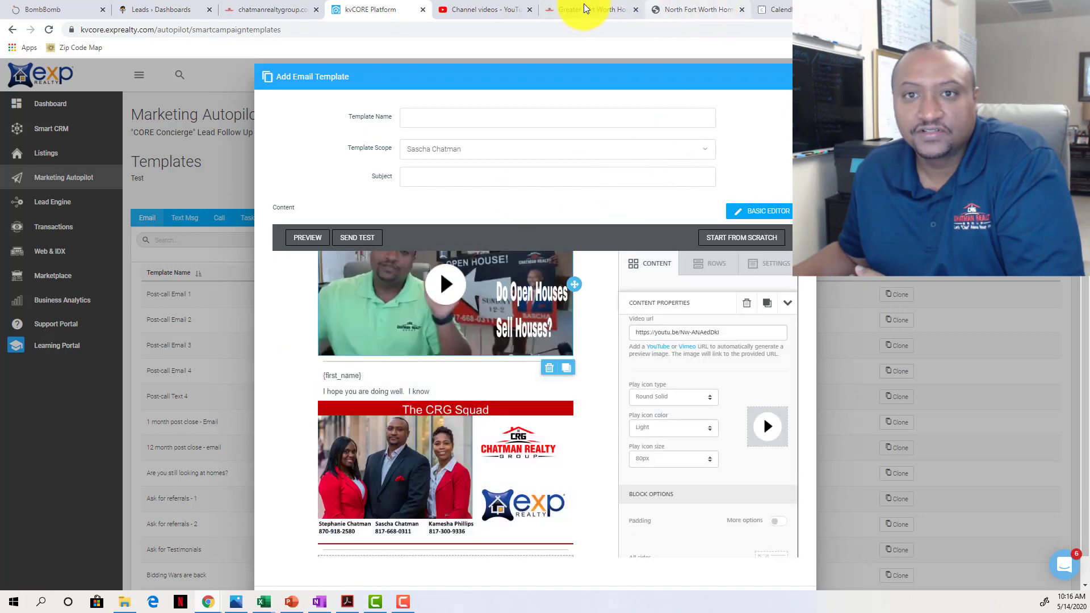
click(686, 11)
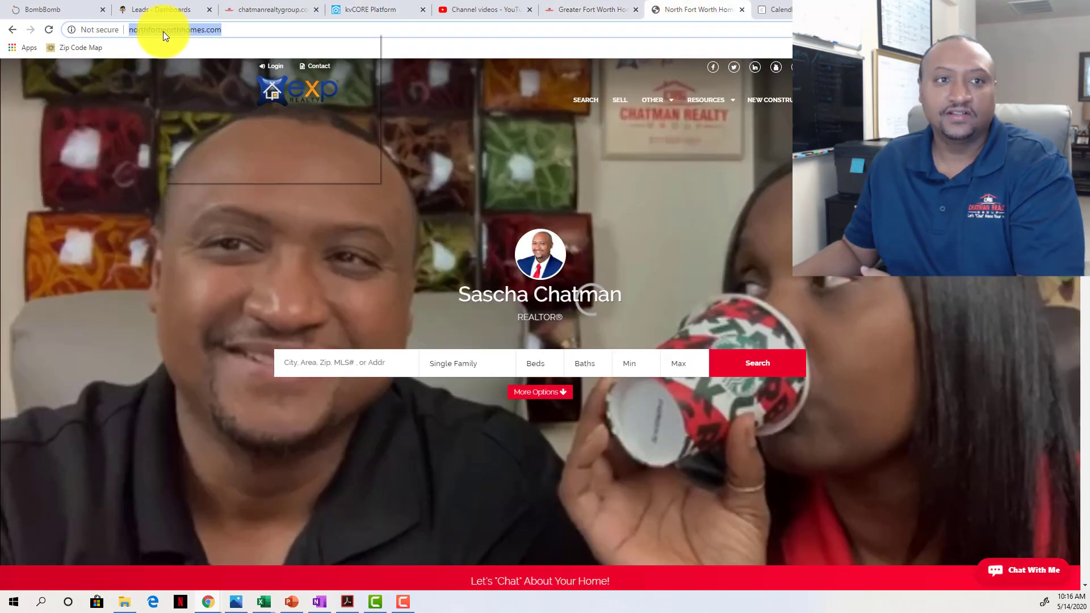
right_click(162, 31)
click(192, 93)
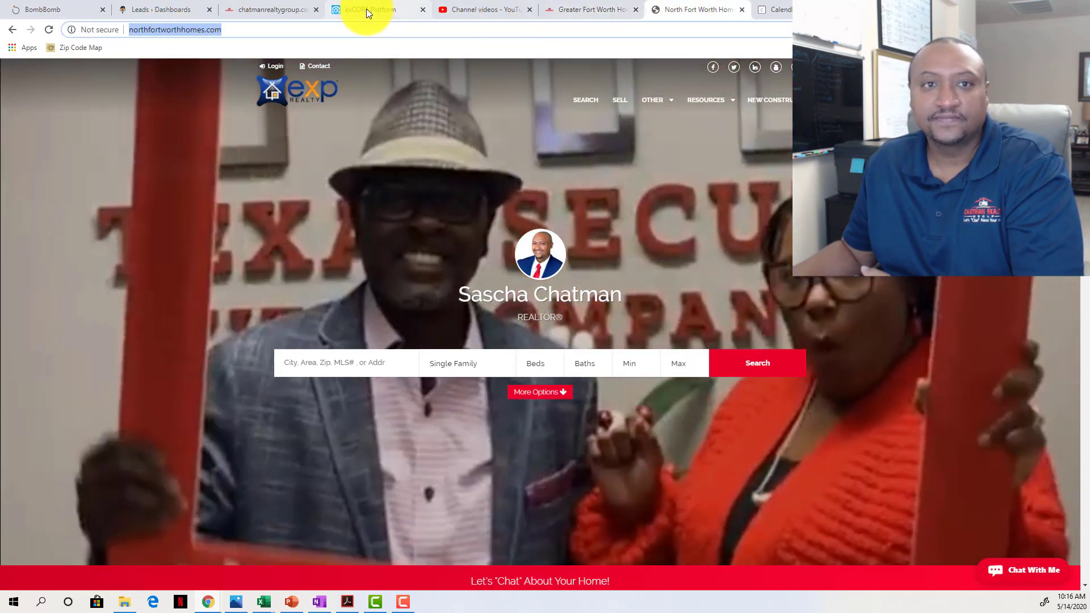
click(366, 9)
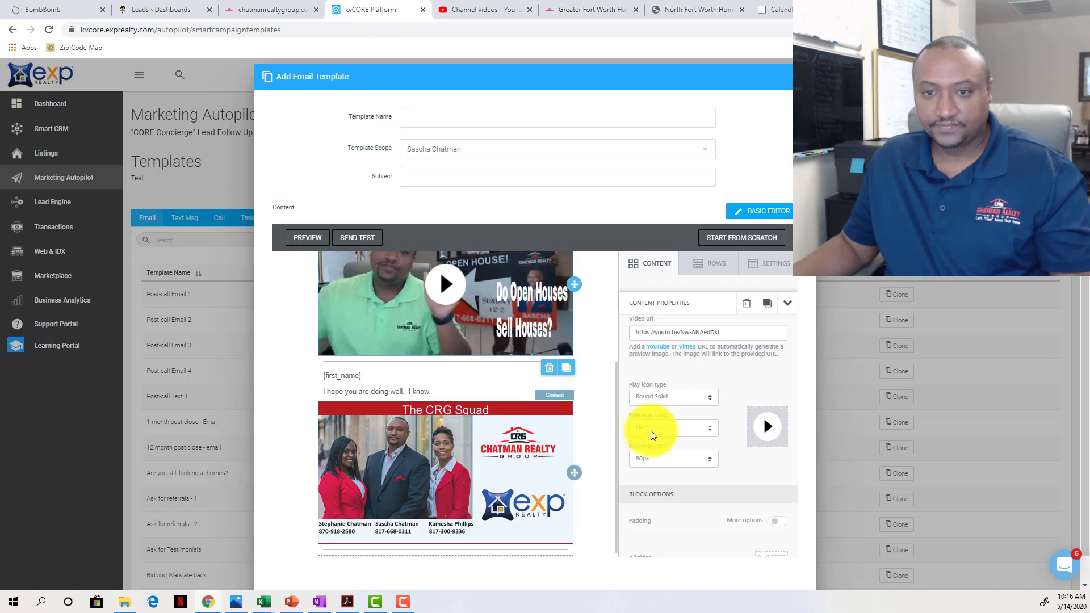
scroll(694, 503, up, 3)
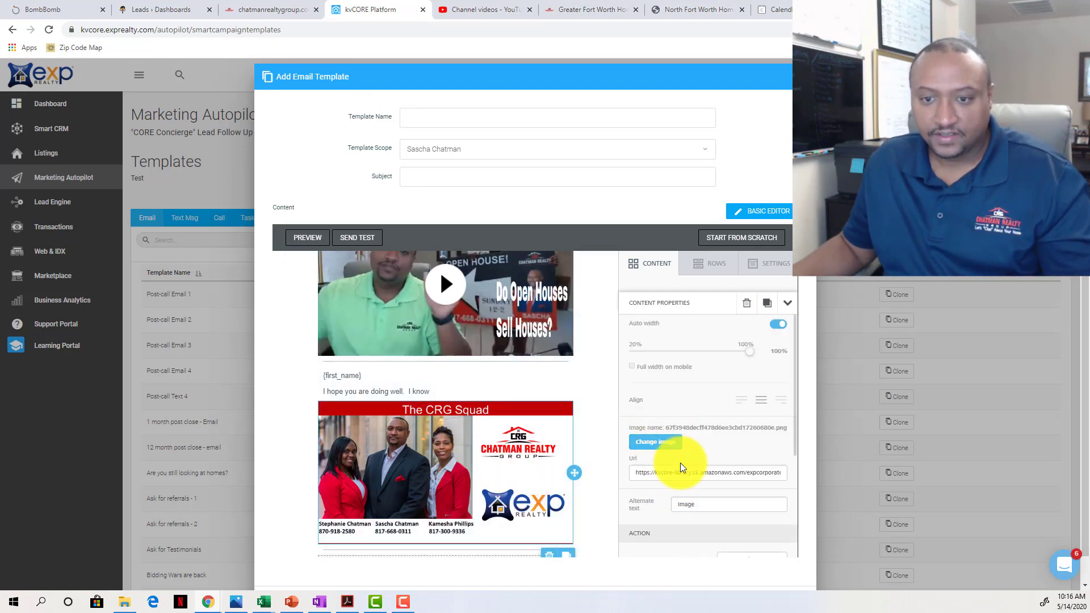
scroll(686, 489, down, 3)
click(665, 409)
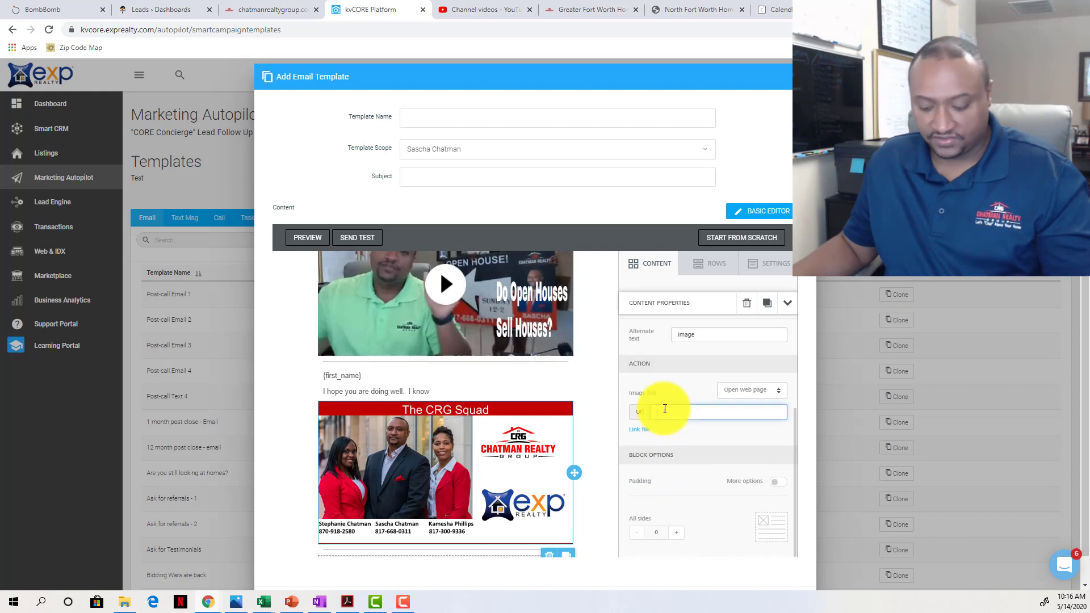
scroll(540, 476, down, 4)
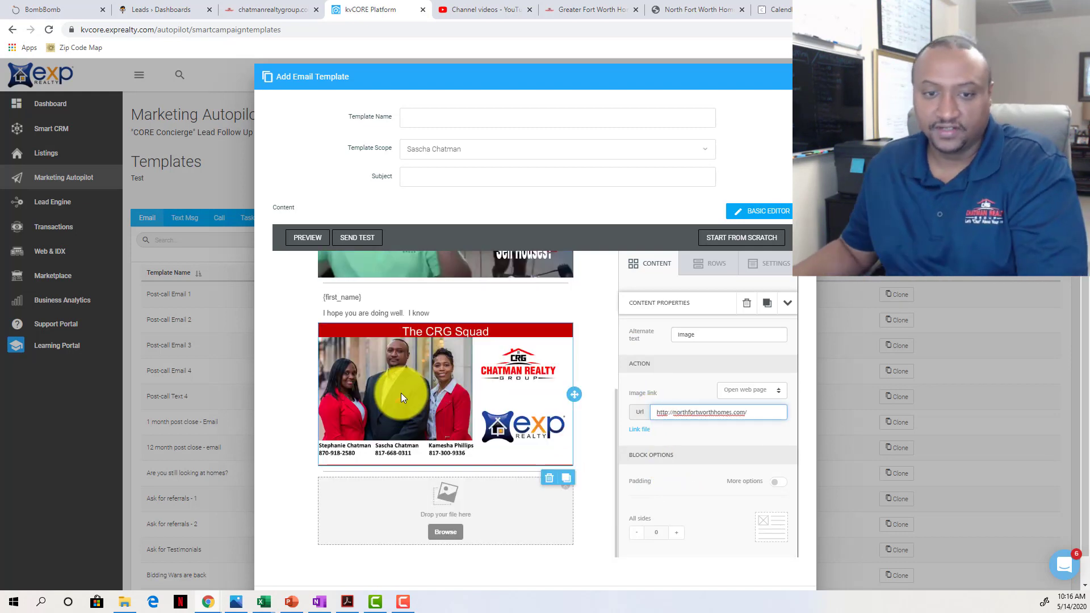
key(ctrl+v)
click(443, 514)
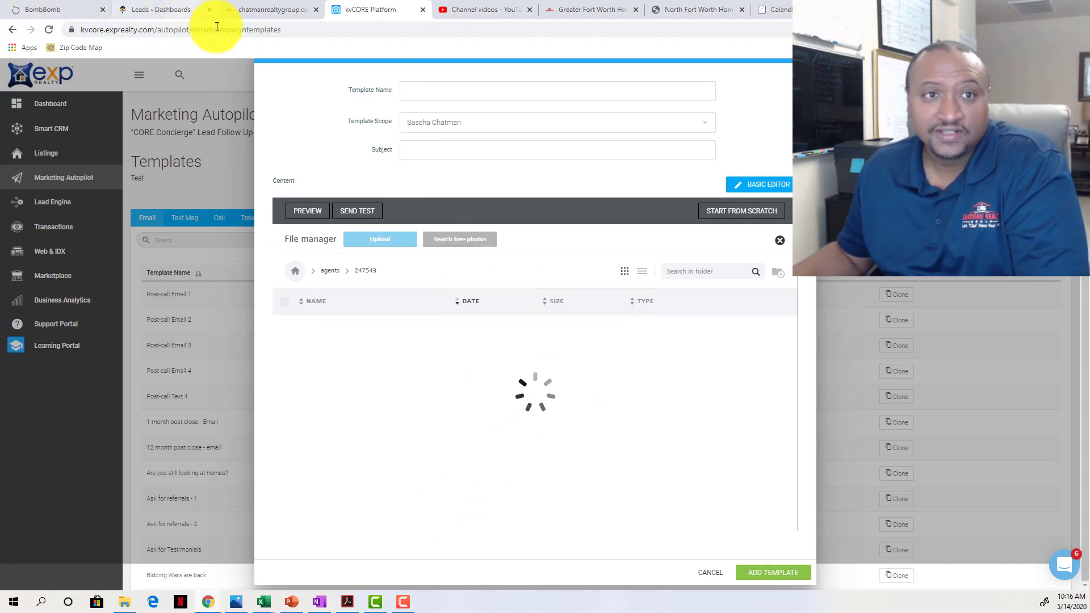
Insert signature.jpg into the empty image block below the team photo.
click(56, 10)
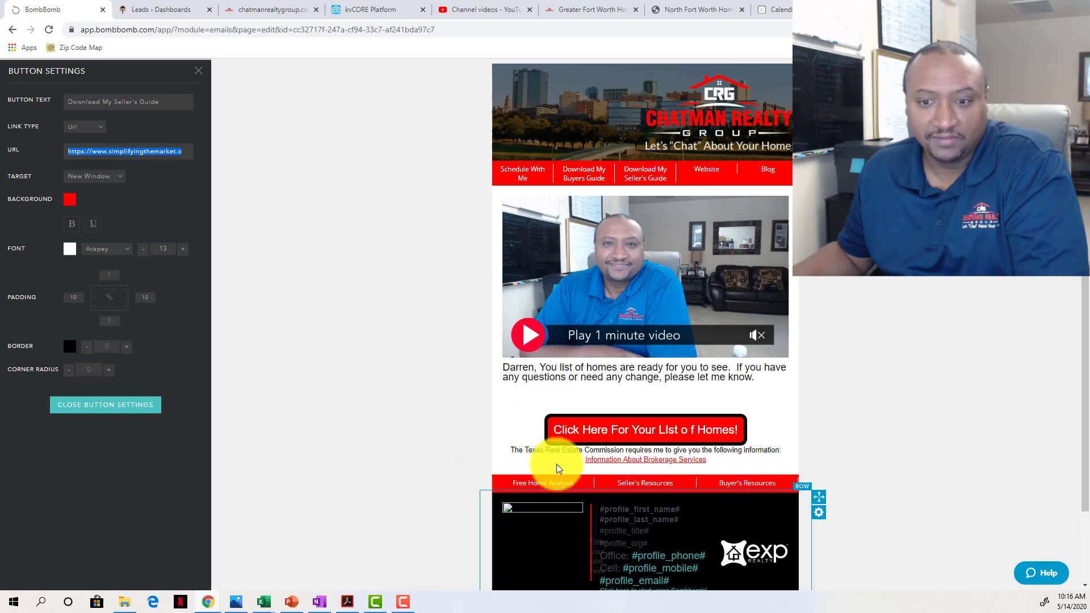
scroll(679, 474, down, 2)
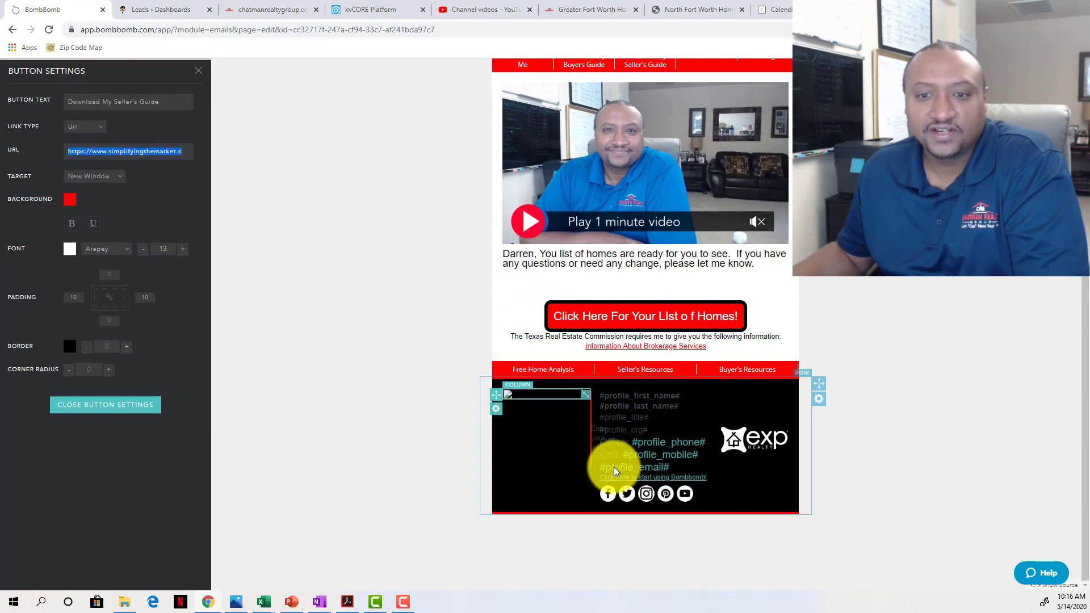
click(368, 10)
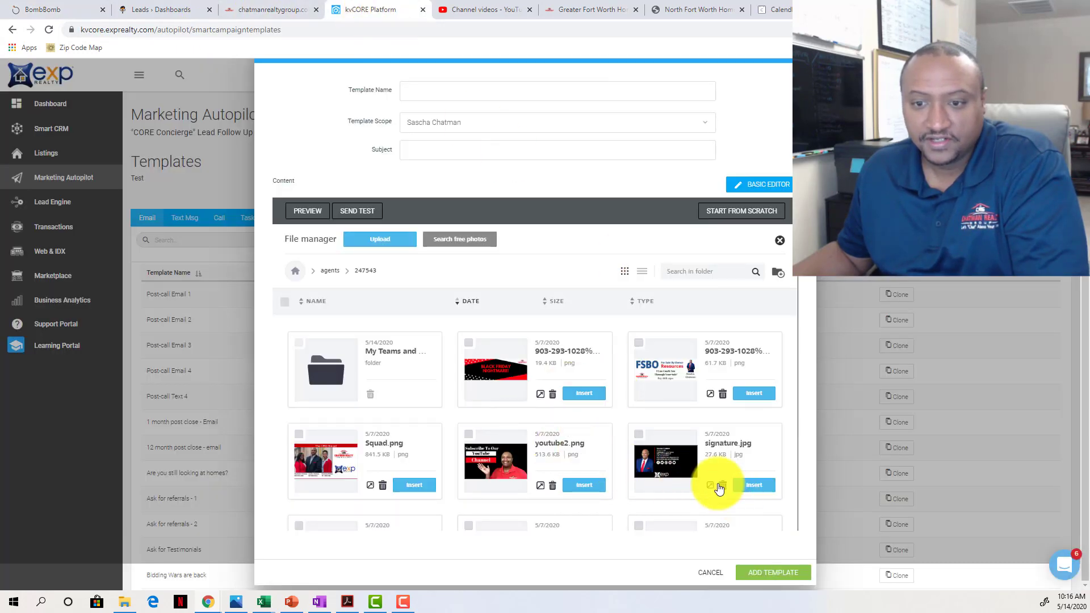
click(753, 485)
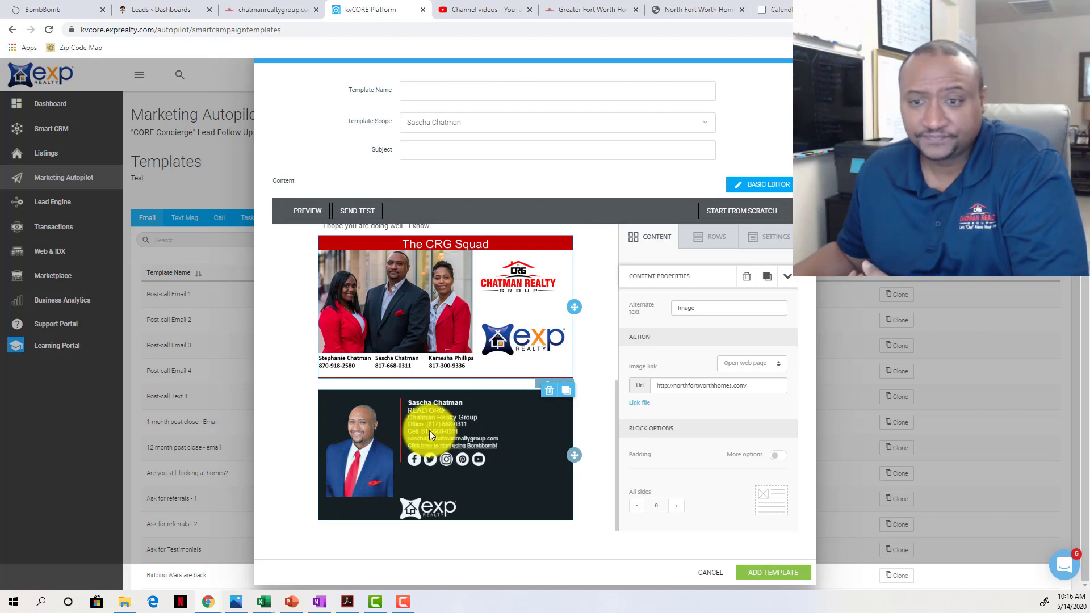
click(429, 430)
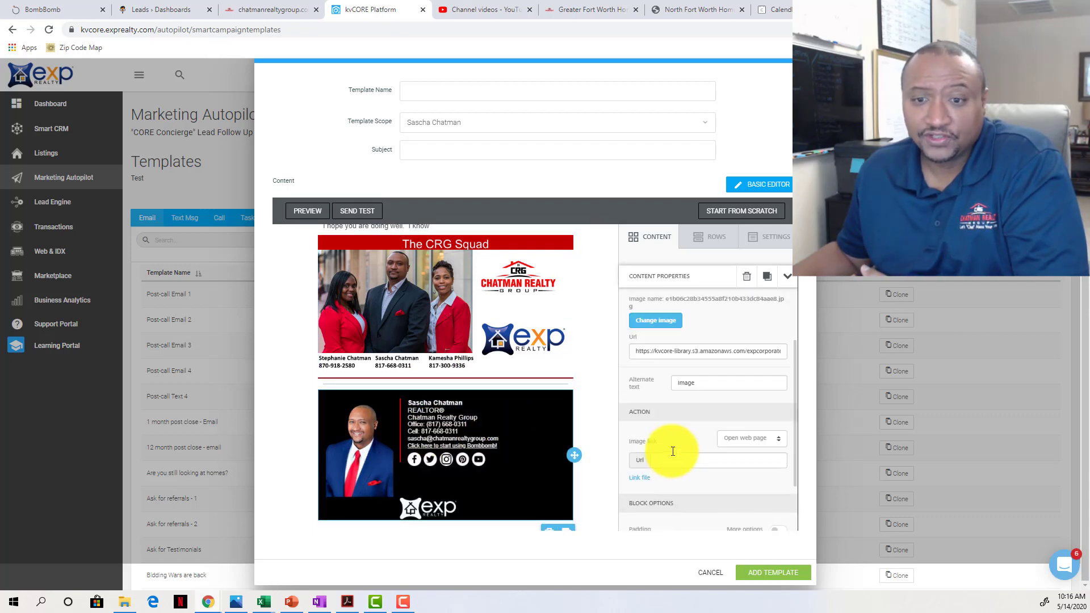
scroll(672, 451, down, 2)
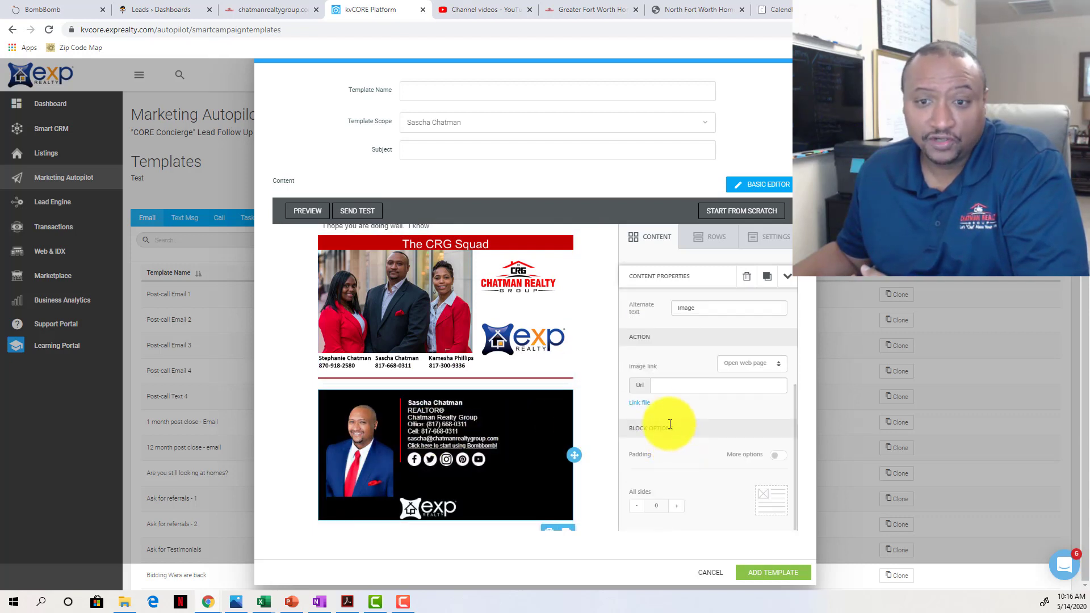
click(767, 366)
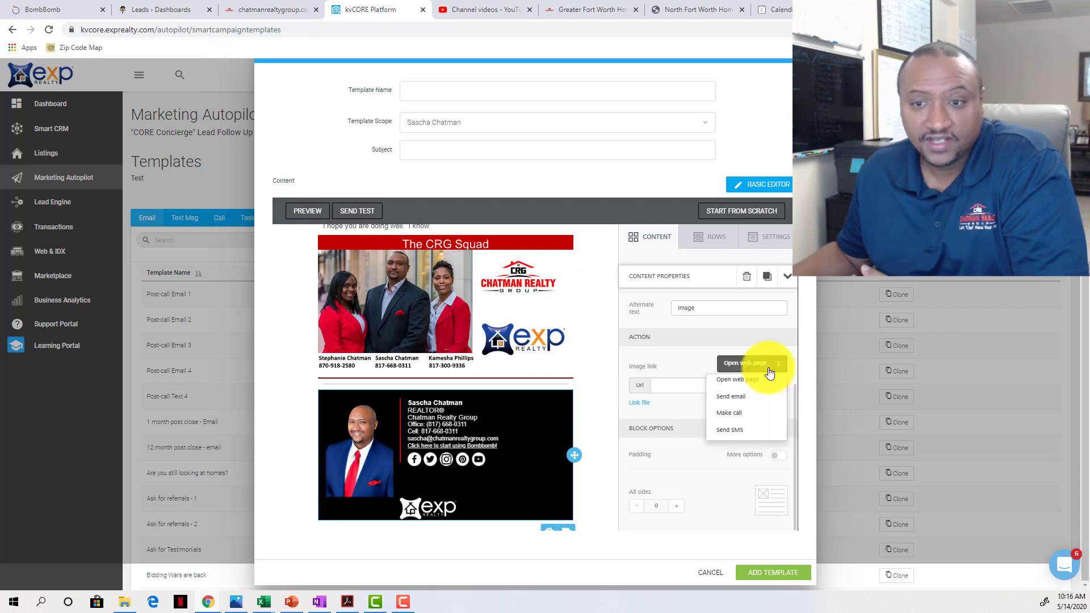
click(730, 412)
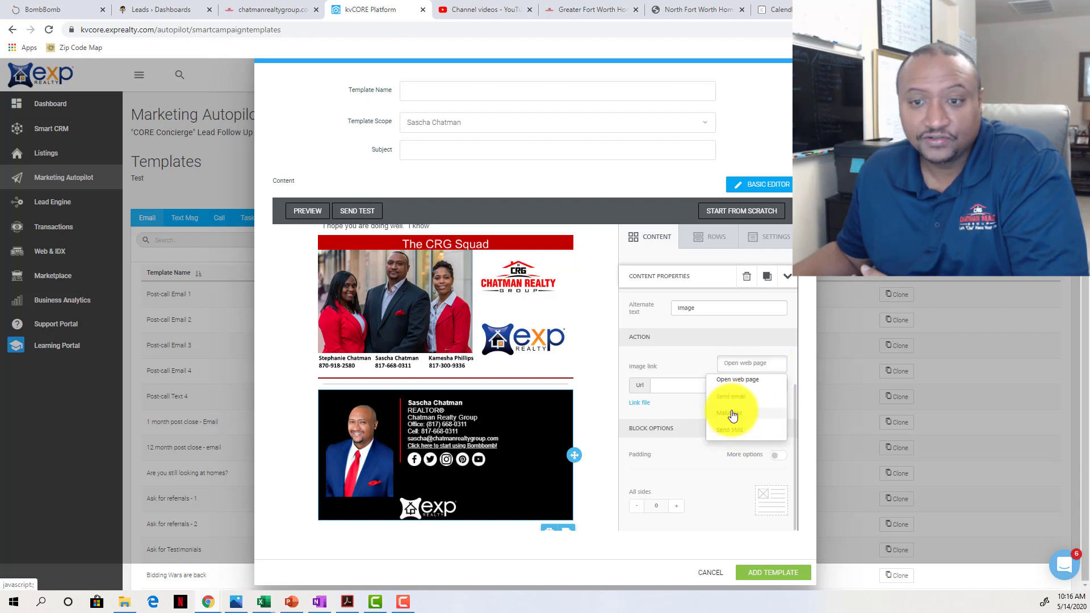
click(681, 385)
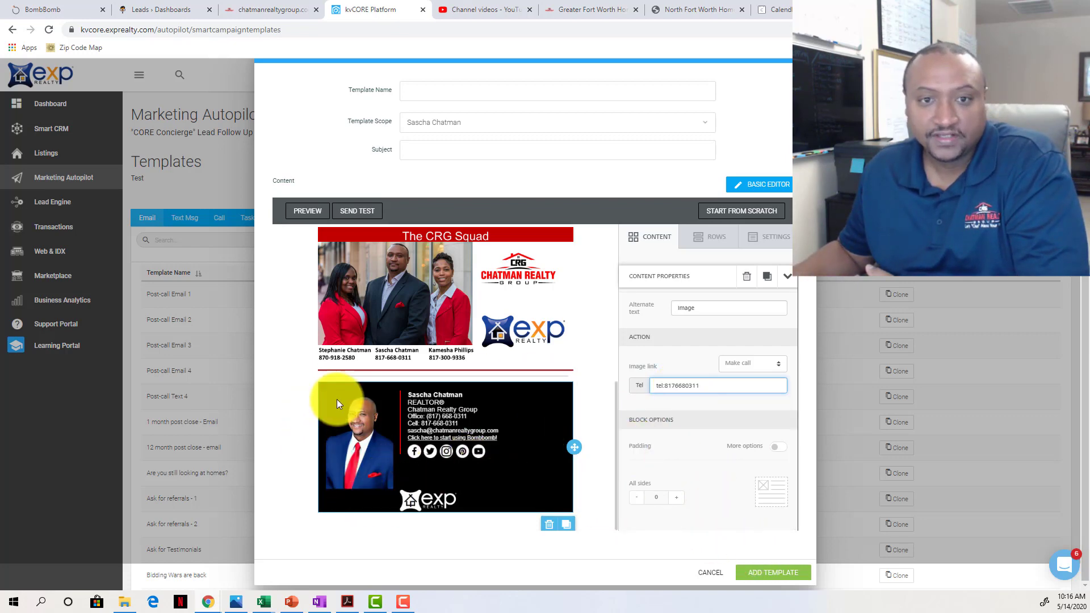
scroll(341, 397, up, 5)
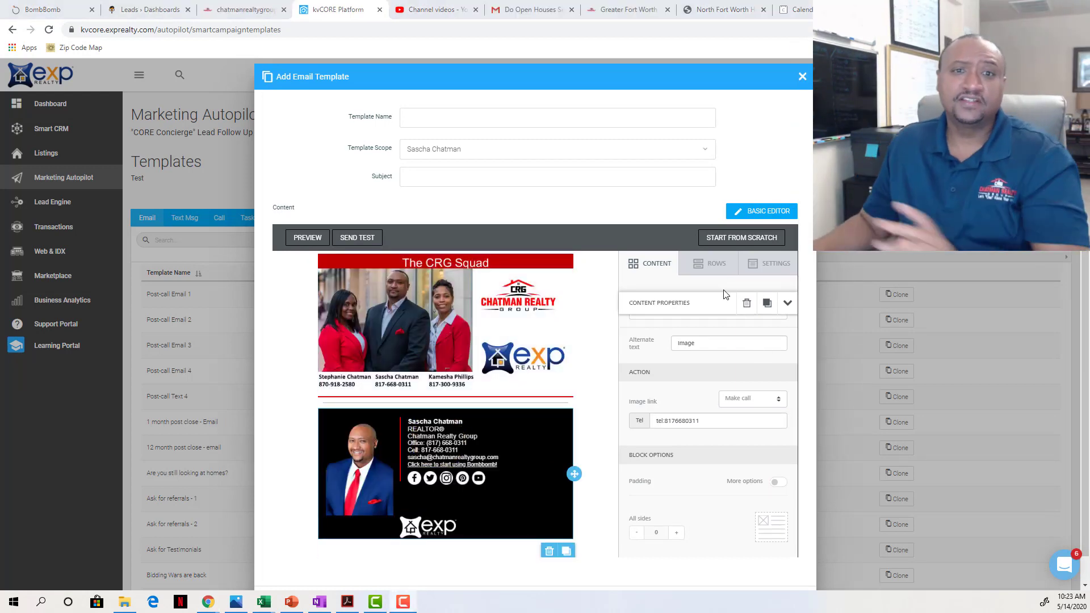
Enter 'CRG Open Houses' as both the template name and the email subject.
click(449, 114)
text(CRG Open Hous)
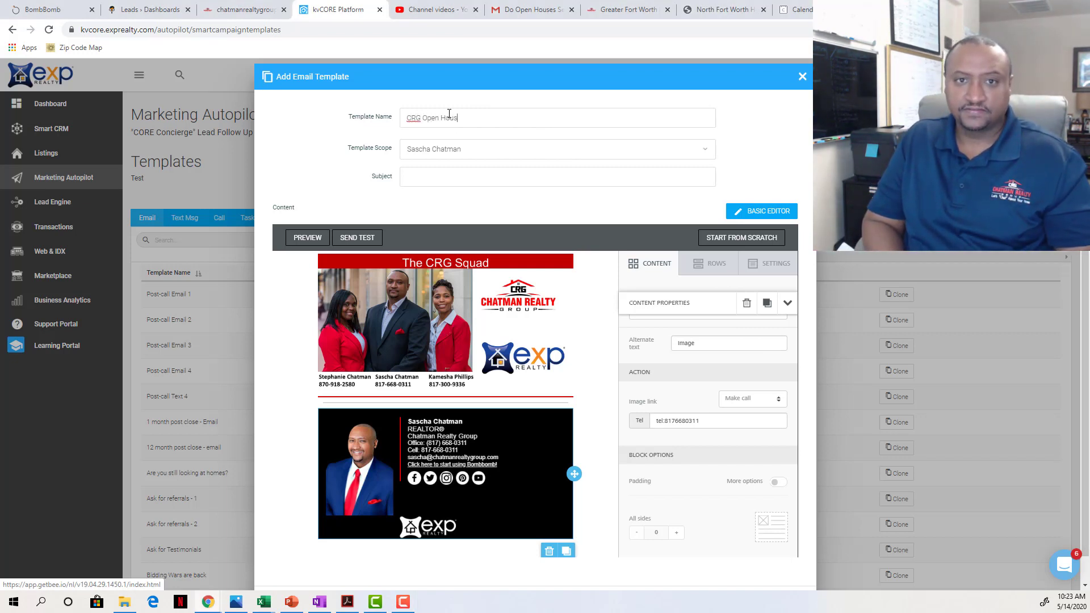
text(es)
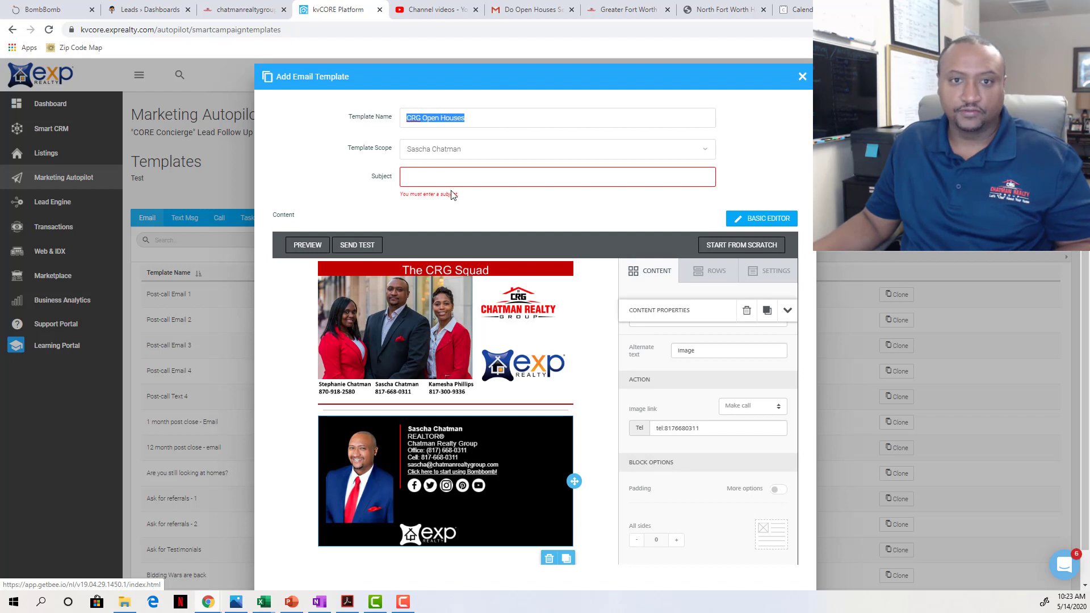
text(CRG Open Houses)
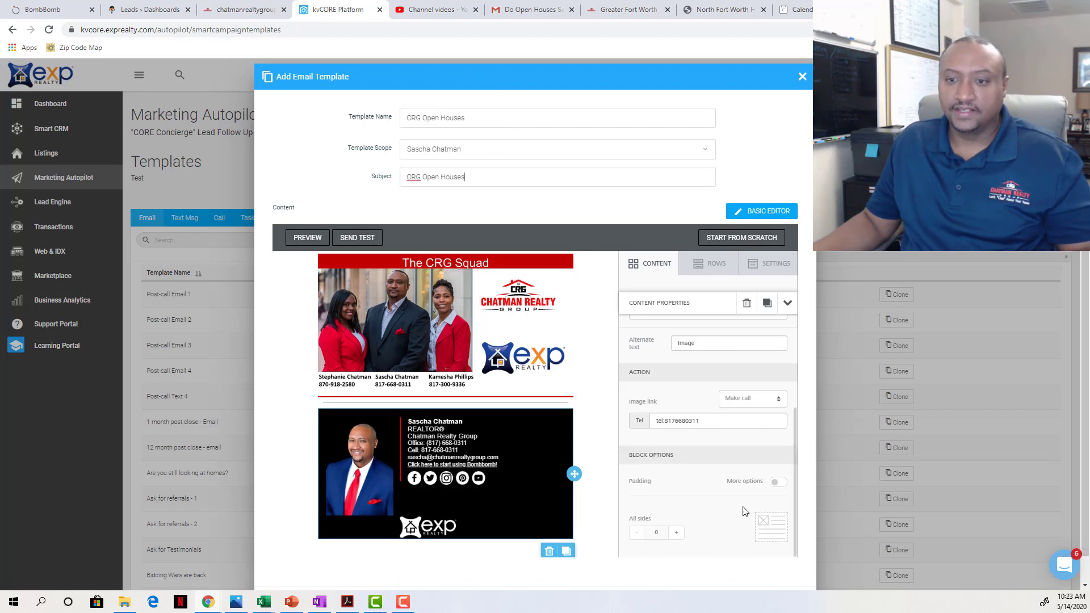
scroll(732, 567, down, 1)
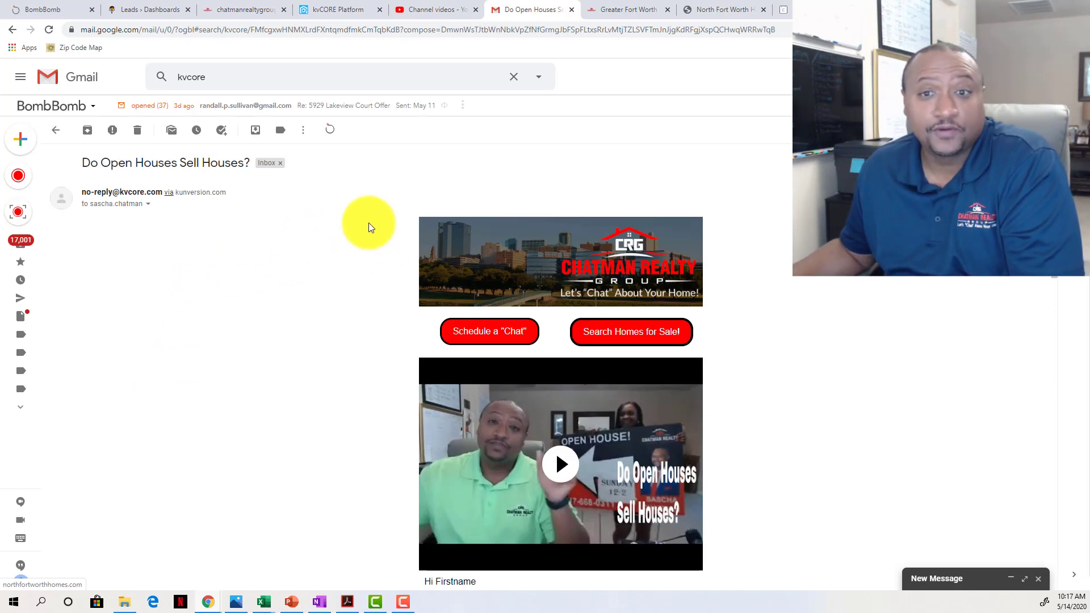
Scroll the delivered Gmail email down past the CRG Squad photo to the signature card.
scroll(371, 219, down, 2)
scroll(370, 272, up, 2)
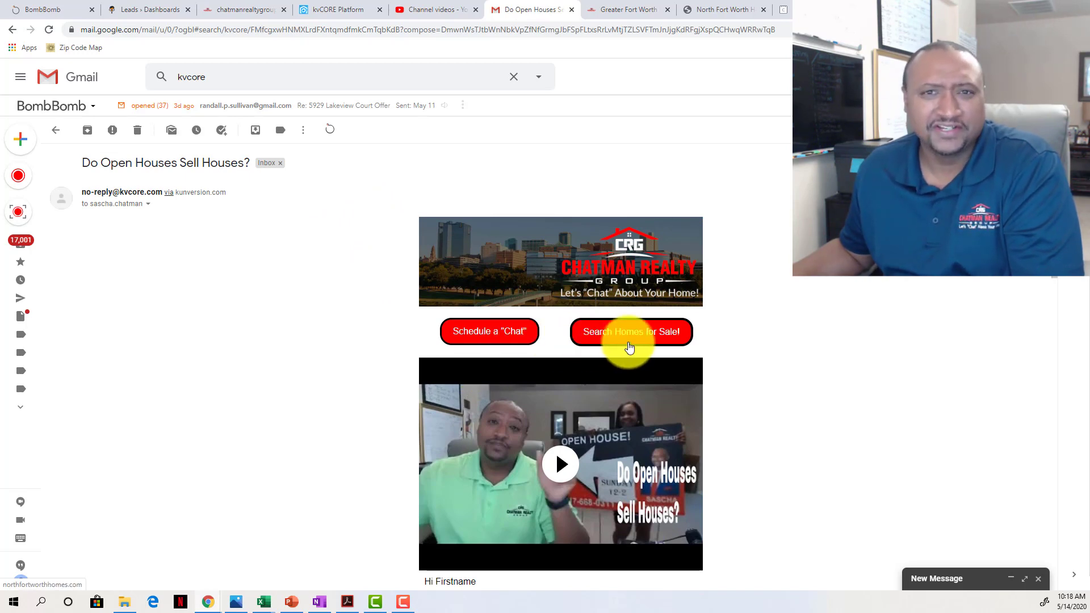
scroll(340, 347, down, 3)
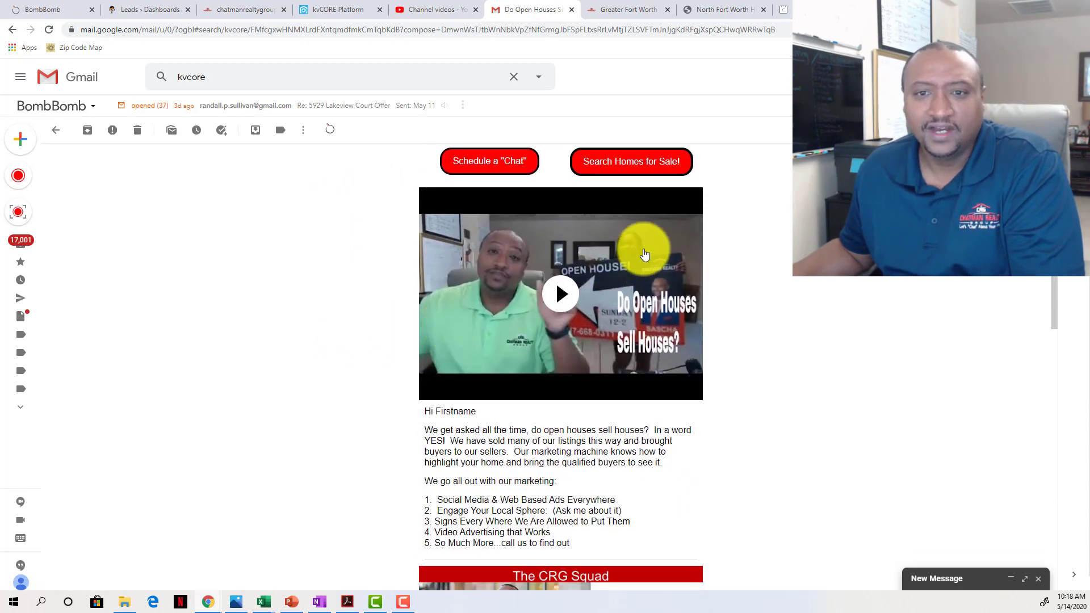
scroll(545, 318, down, 2)
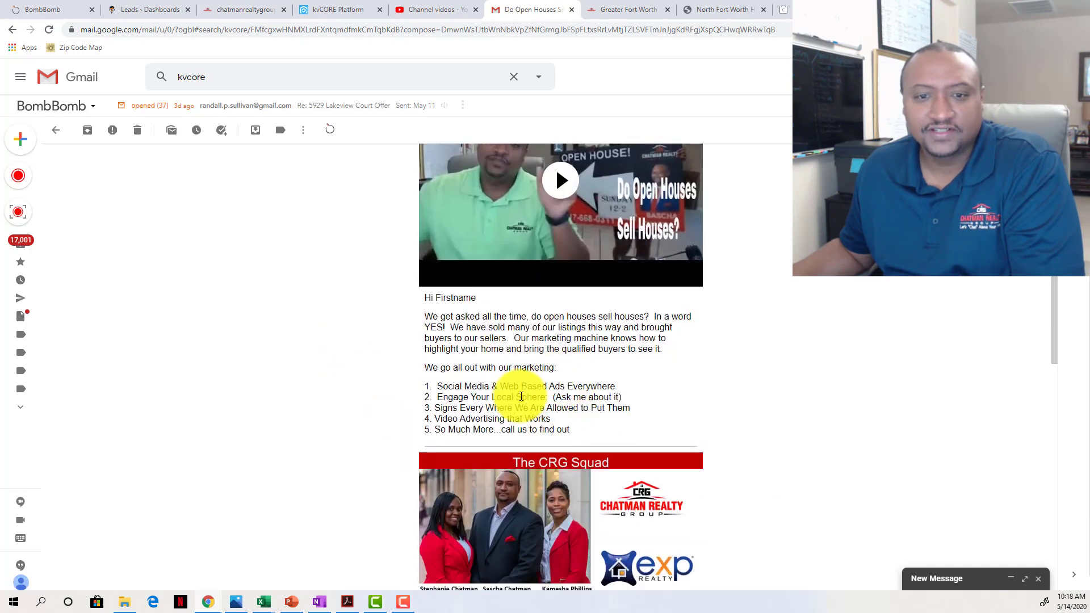
scroll(521, 394, down, 2)
scroll(567, 386, down, 3)
scroll(572, 392, down, 3)
scroll(571, 397, down, 3)
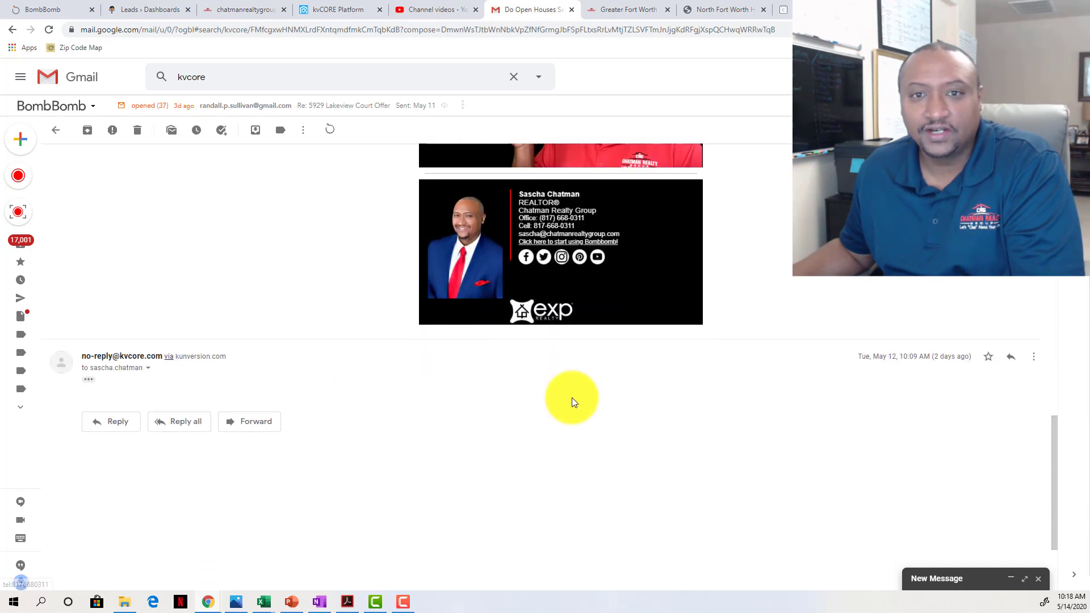
scroll(571, 397, up, 5)
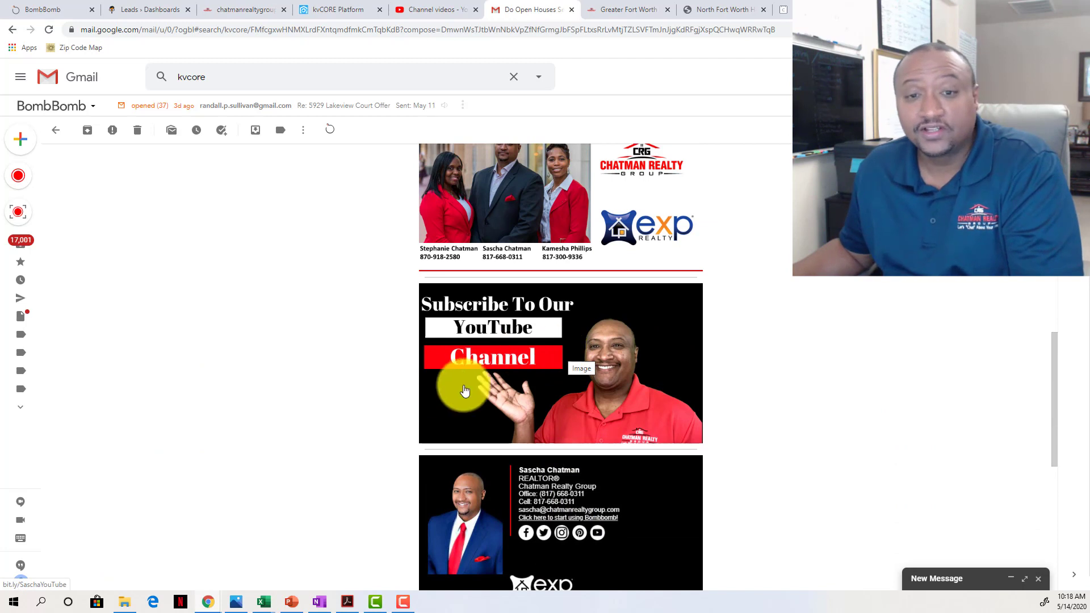
scroll(567, 357, up, 2)
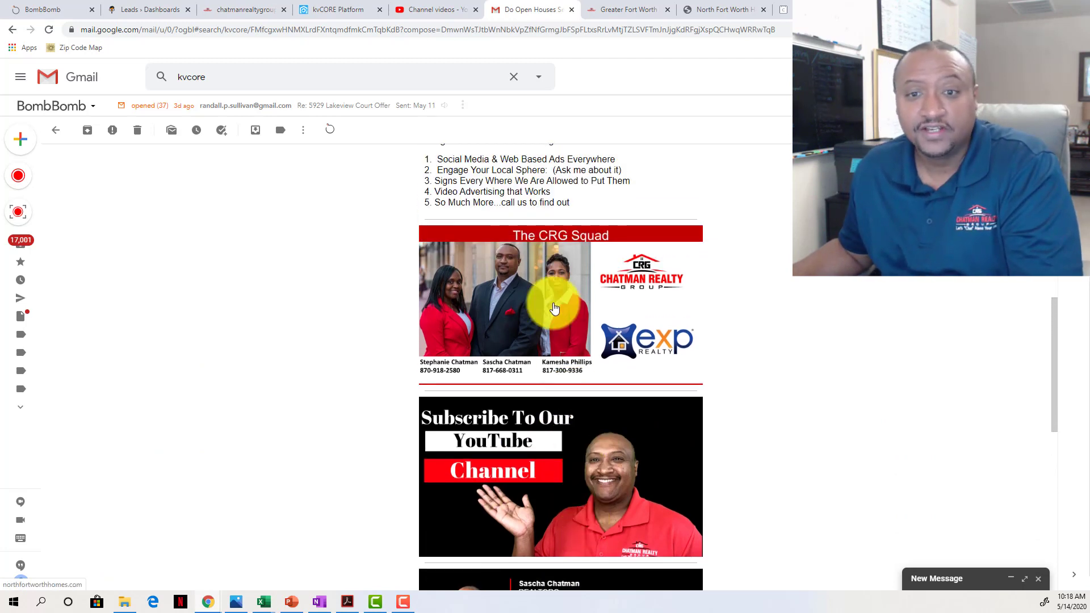